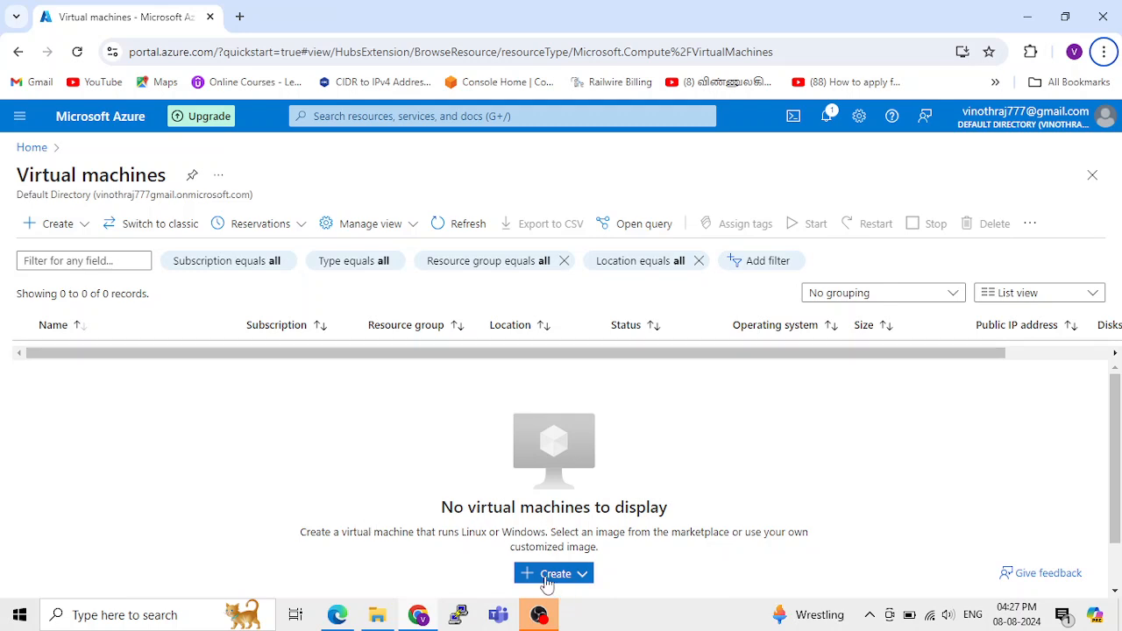
# Step: Start creating a new Azure virtual machine from the empty virtual machines list
pyautogui.scroll(-2, 355, 520)
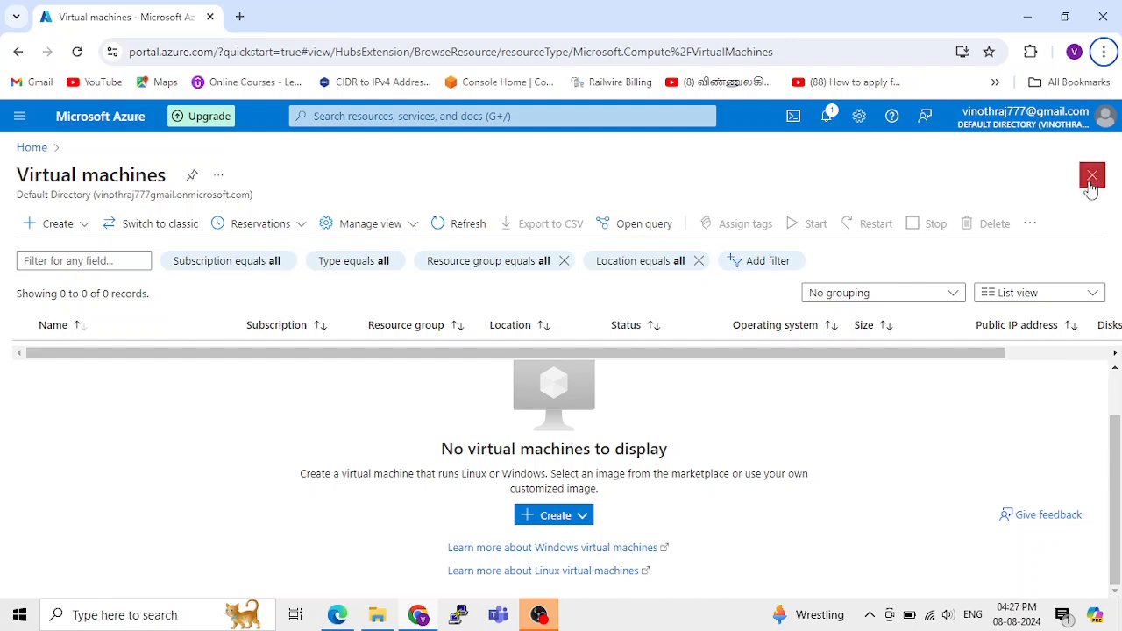
pyautogui.click(545, 517)
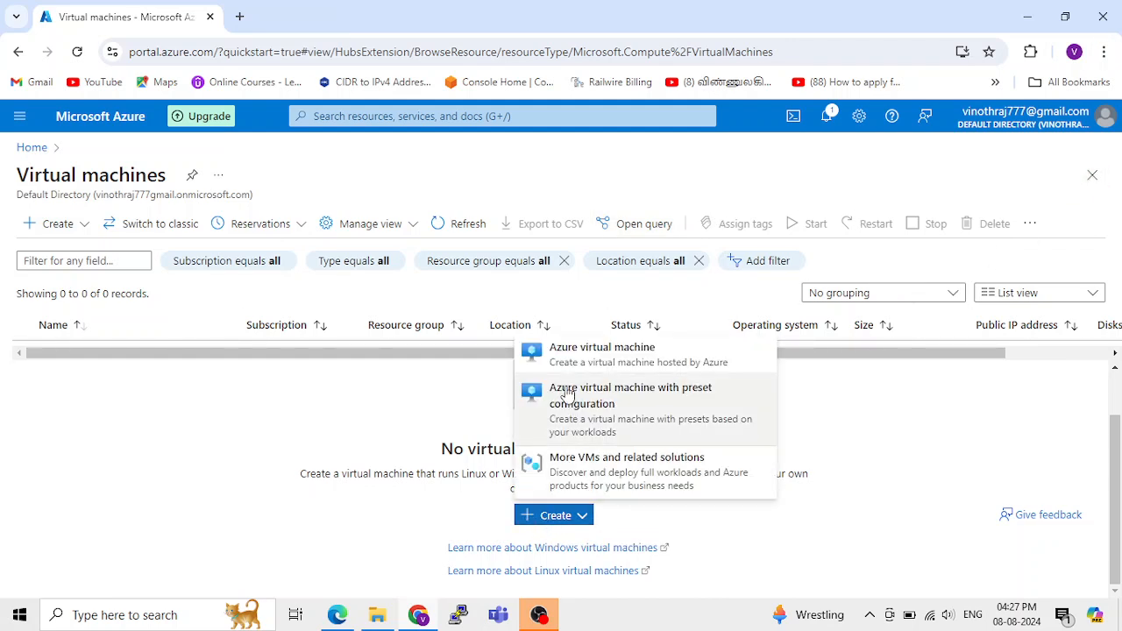
pyautogui.click(566, 366)
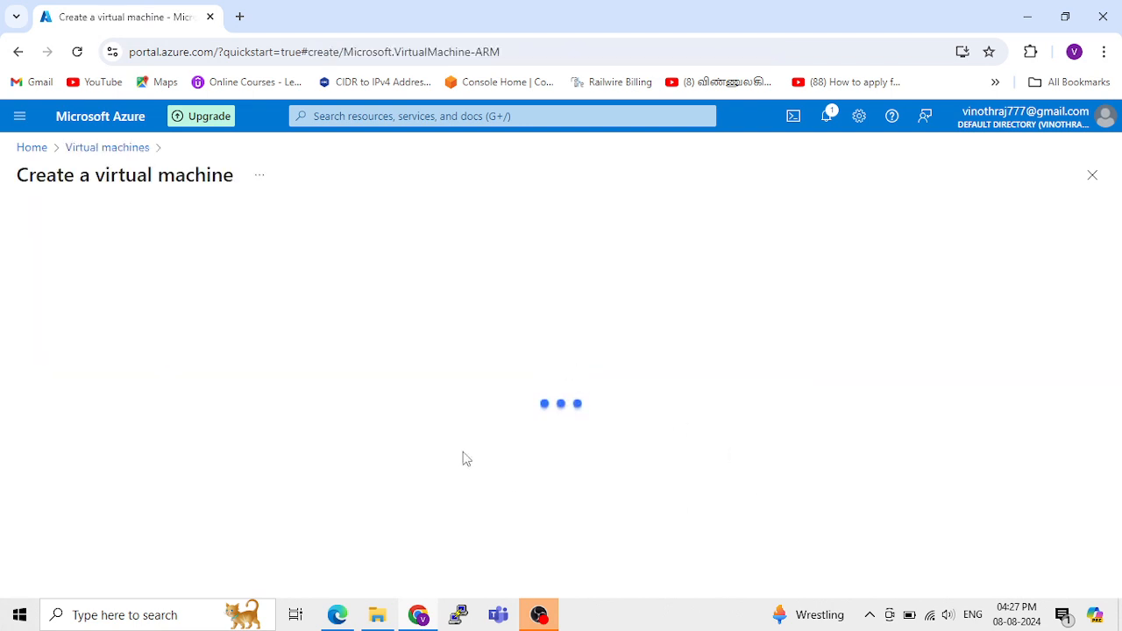
# Step: Assign the new virtual machine to the existing Devops-RG resource group
pyautogui.scroll(-2, 271, 500)
pyautogui.scroll(1, 208, 446)
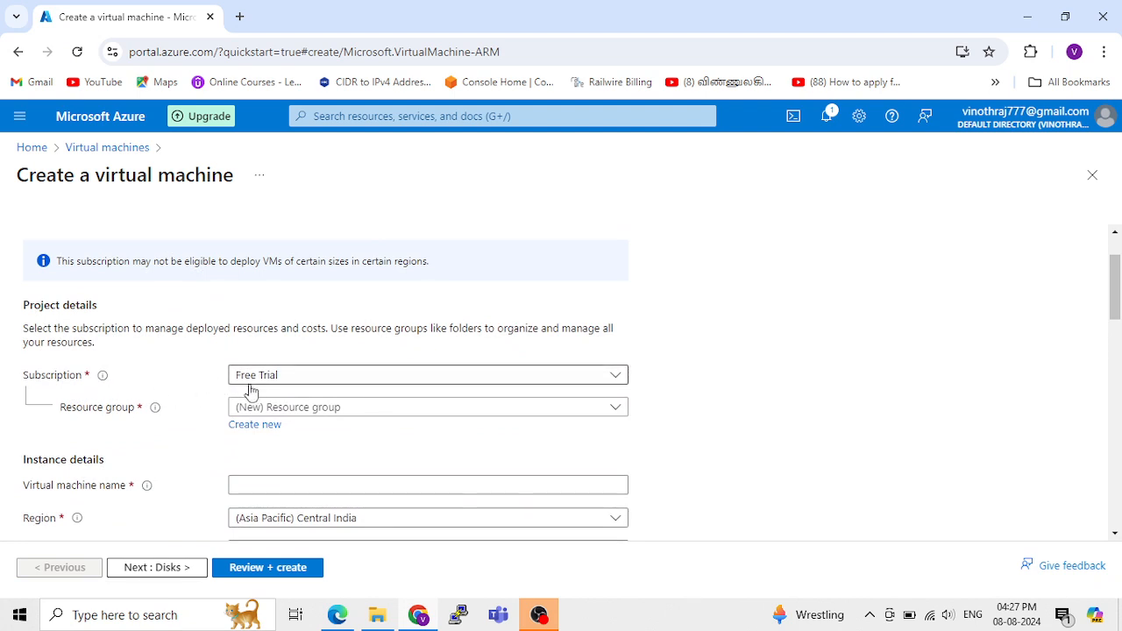
pyautogui.click(282, 410)
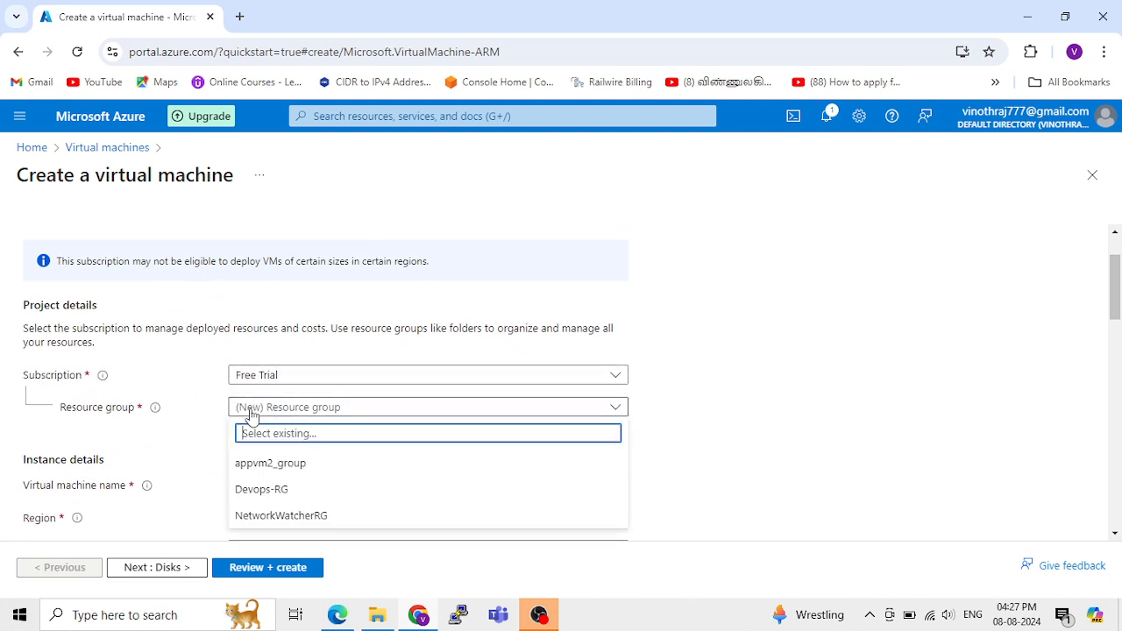
pyautogui.click(302, 494)
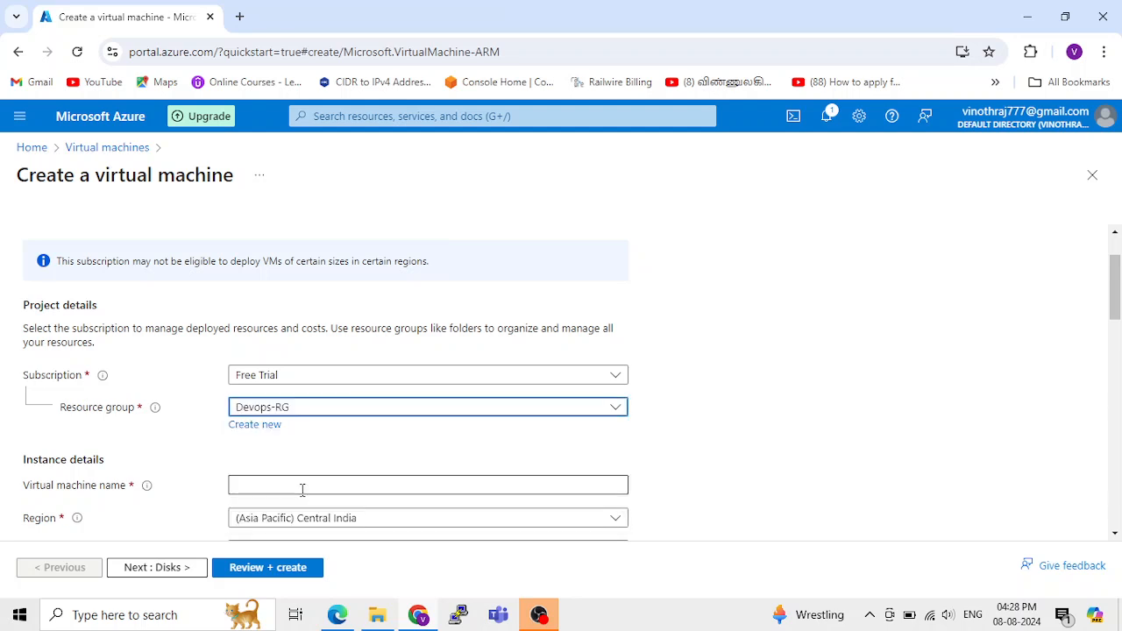
# Step: Name the virtual machine appvm1 in the instance details
pyautogui.scroll(-1, 328, 459)
pyautogui.click(268, 401)
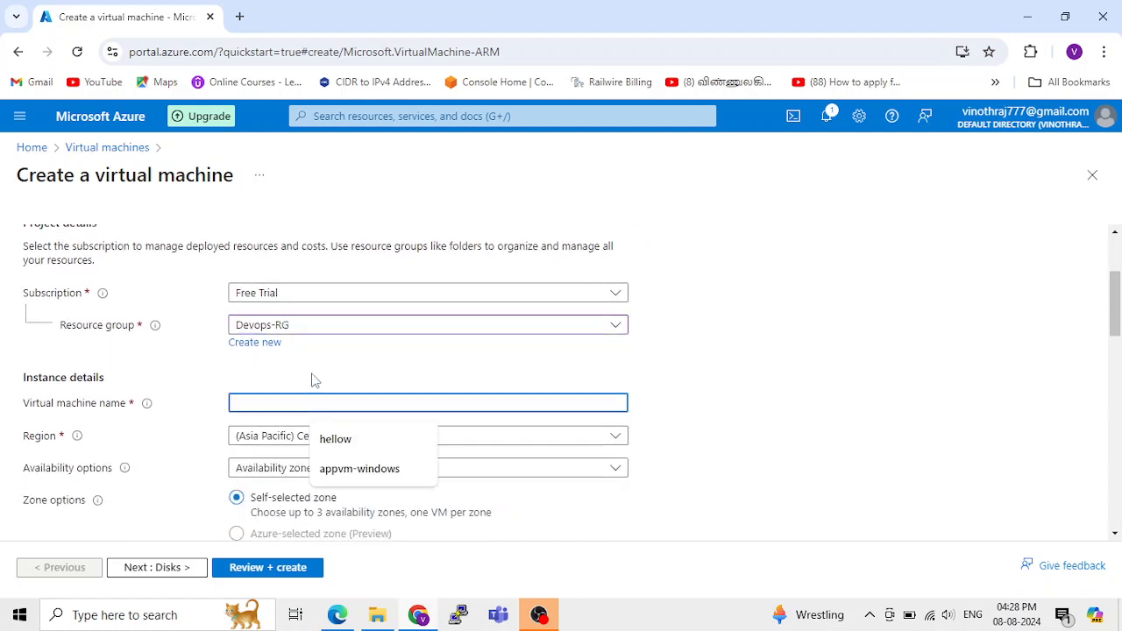
pyautogui.write('app')
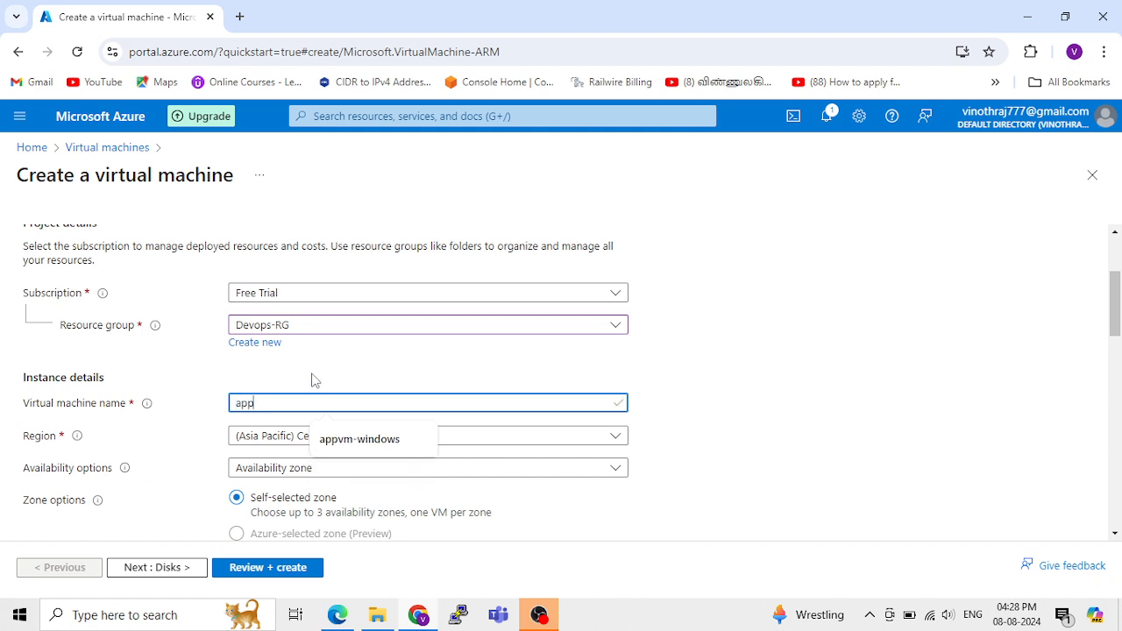
pyautogui.write('vm1')
# Step: Keep (Asia Pacific) Central India as the region and set the availability option to No infrastructure redundancy required
pyautogui.scroll(-1, 364, 410)
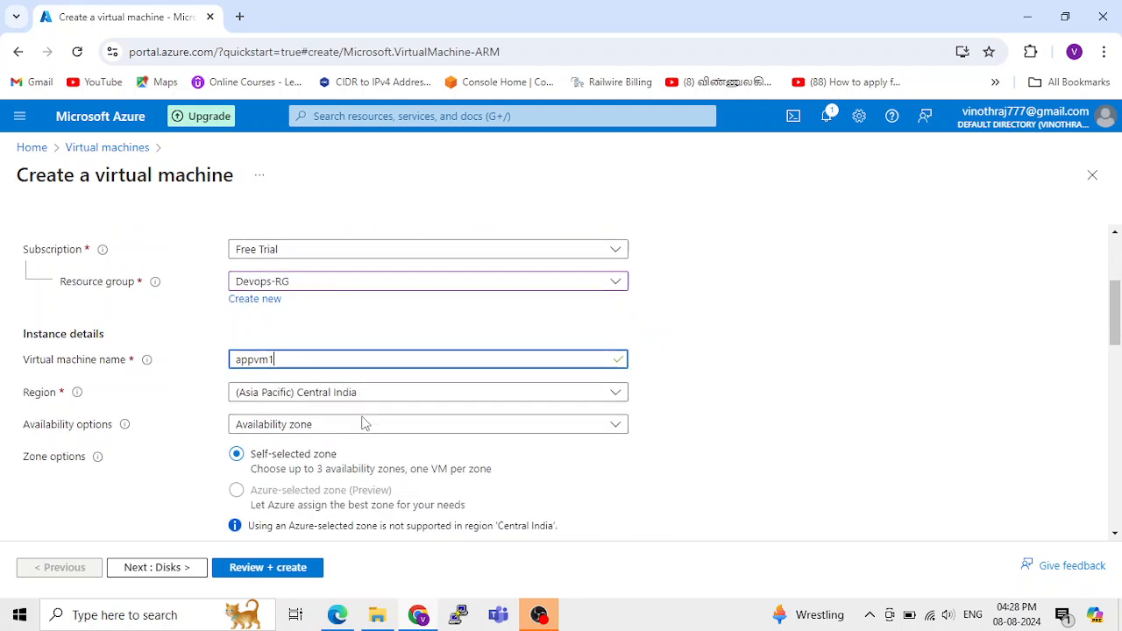
pyautogui.moveTo(78, 355)
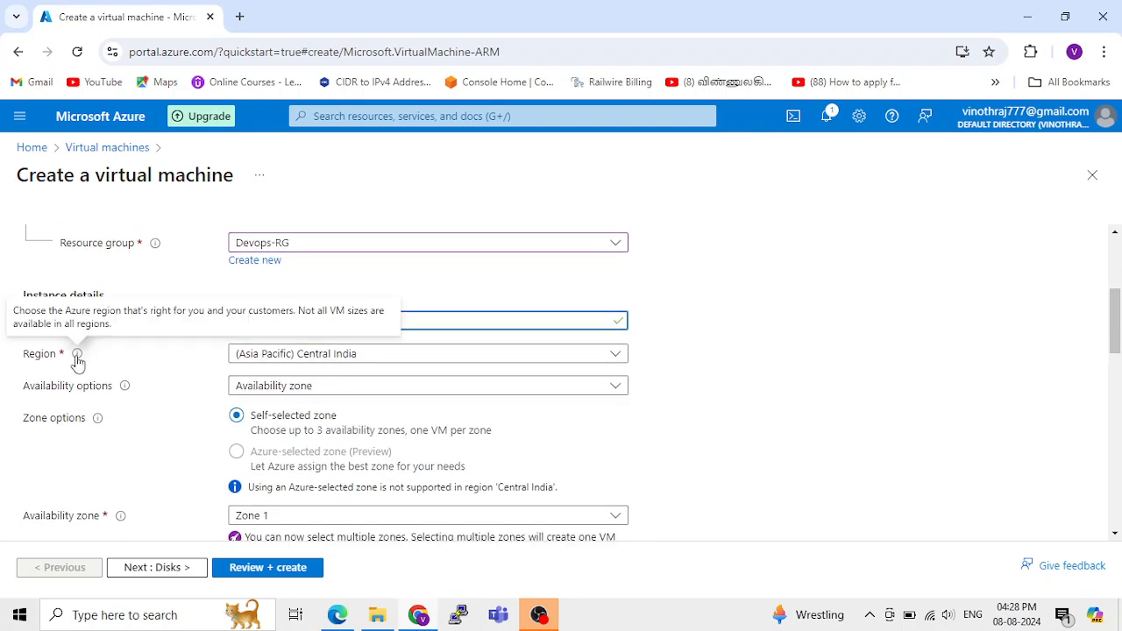
pyautogui.click(429, 363)
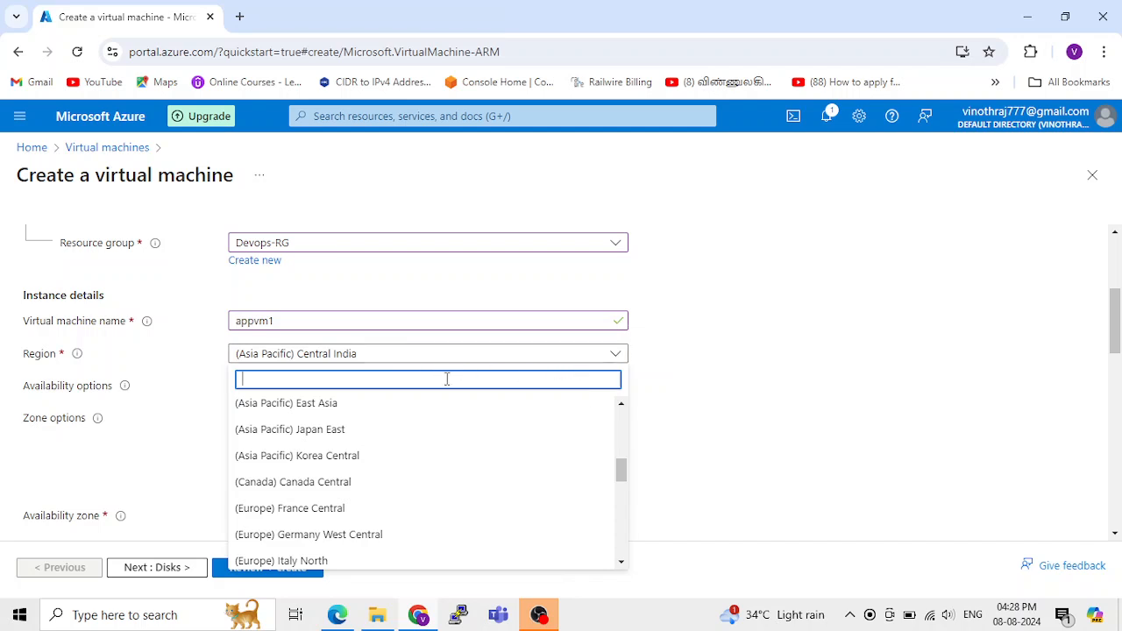
pyautogui.click(333, 361)
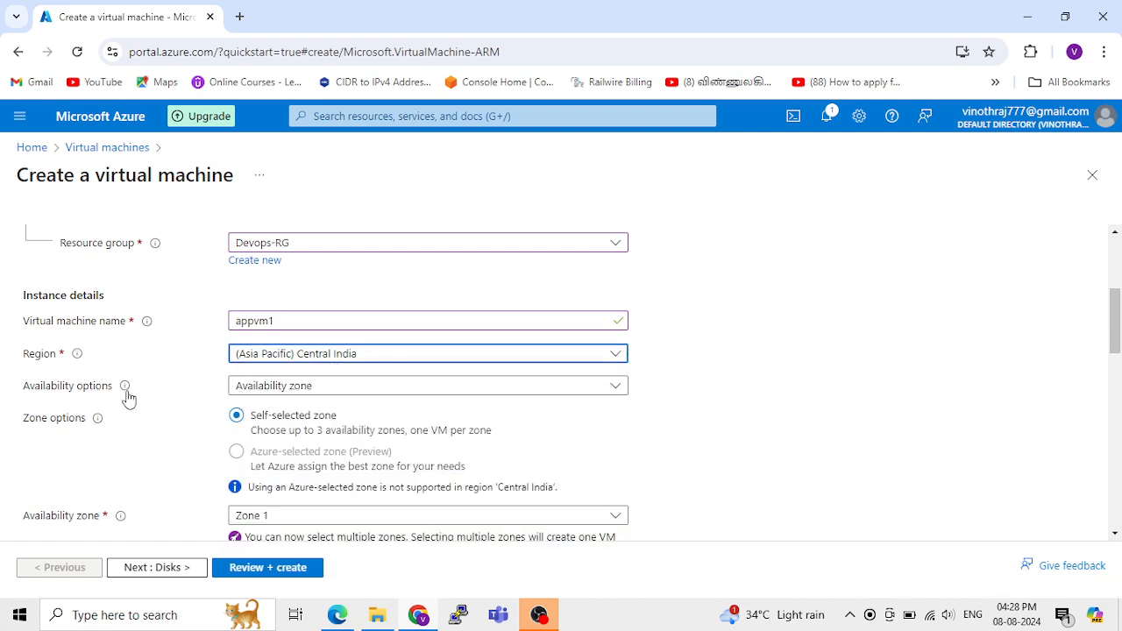
pyautogui.click(298, 393)
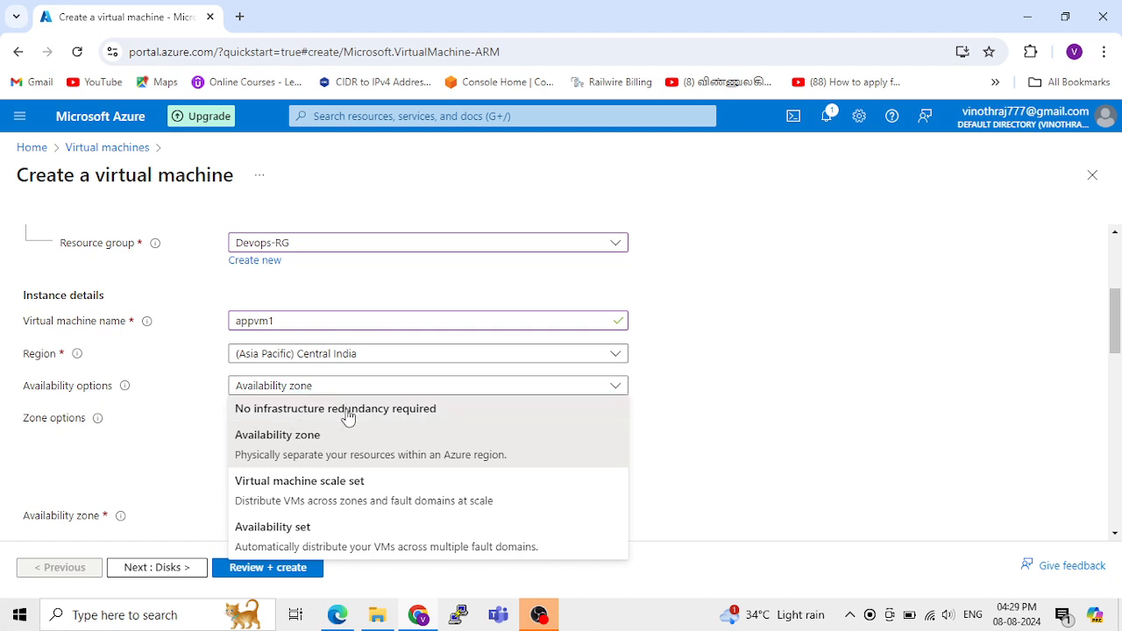
pyautogui.click(348, 413)
# Step: Choose the Windows Server 2019 Datacenter - x64 Gen 2 image from the full Marketplace image list
pyautogui.scroll(-1, 371, 430)
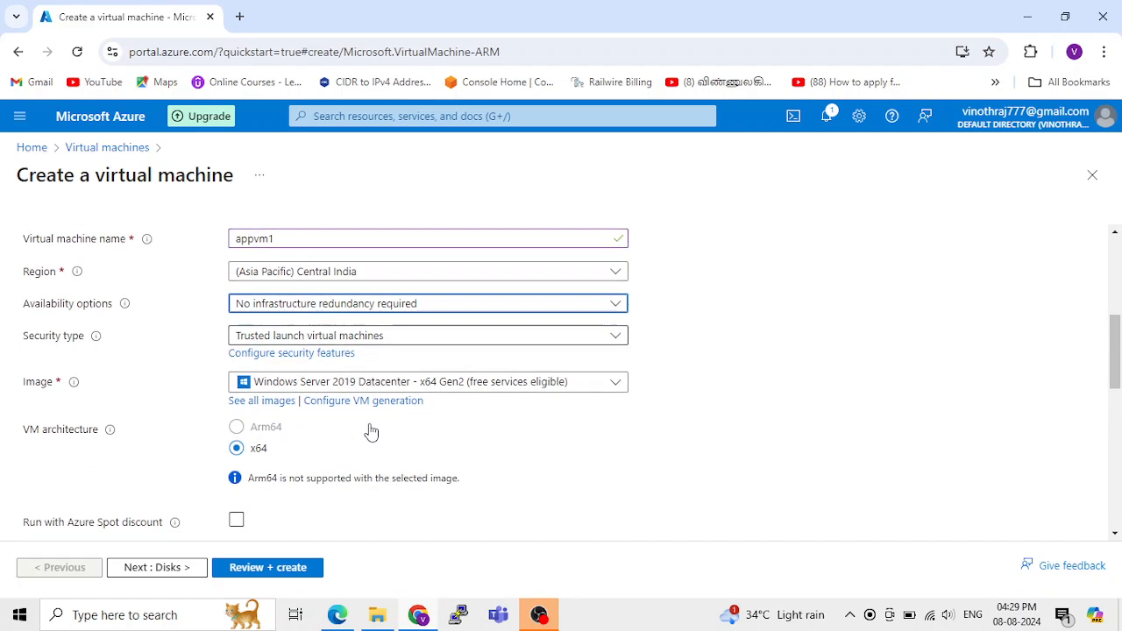
pyautogui.click(526, 382)
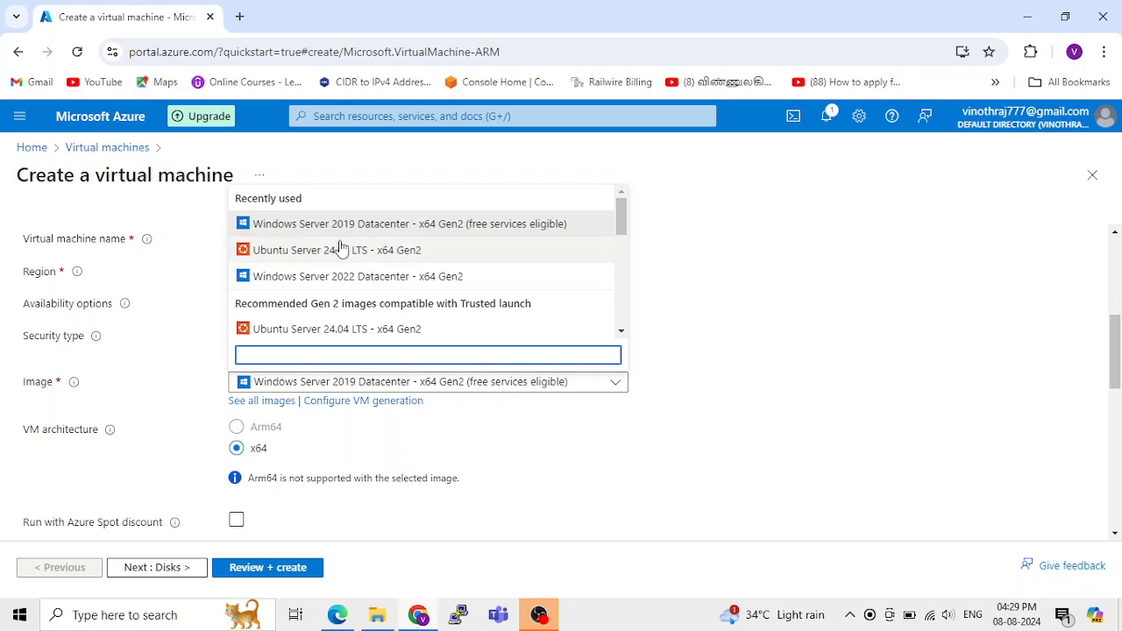
pyautogui.click(259, 402)
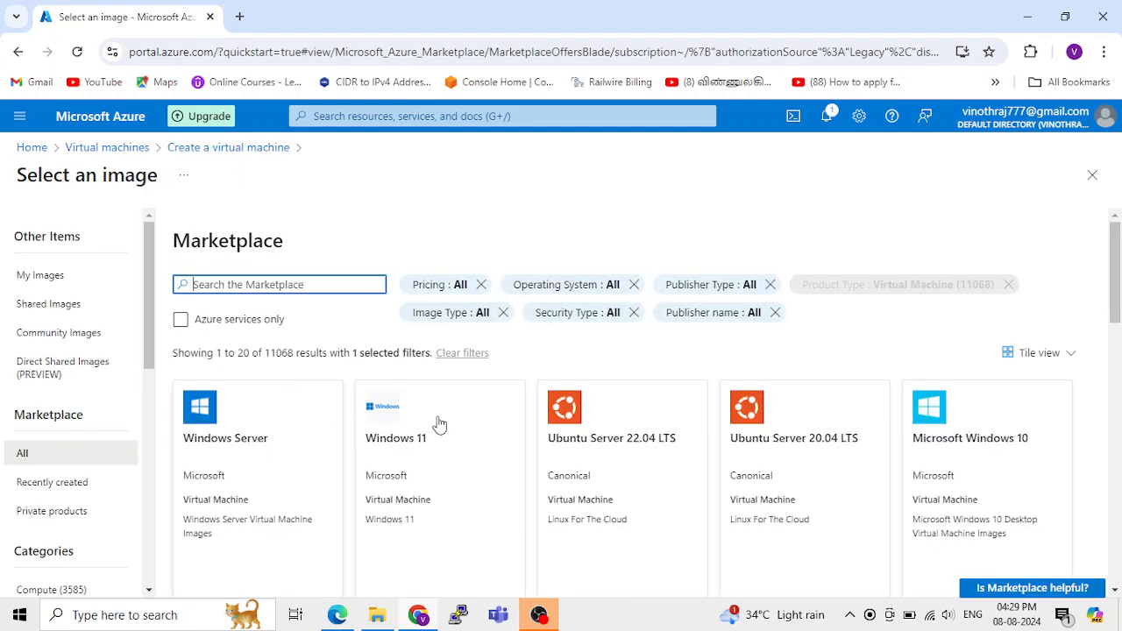
pyautogui.scroll(-2, 443, 453)
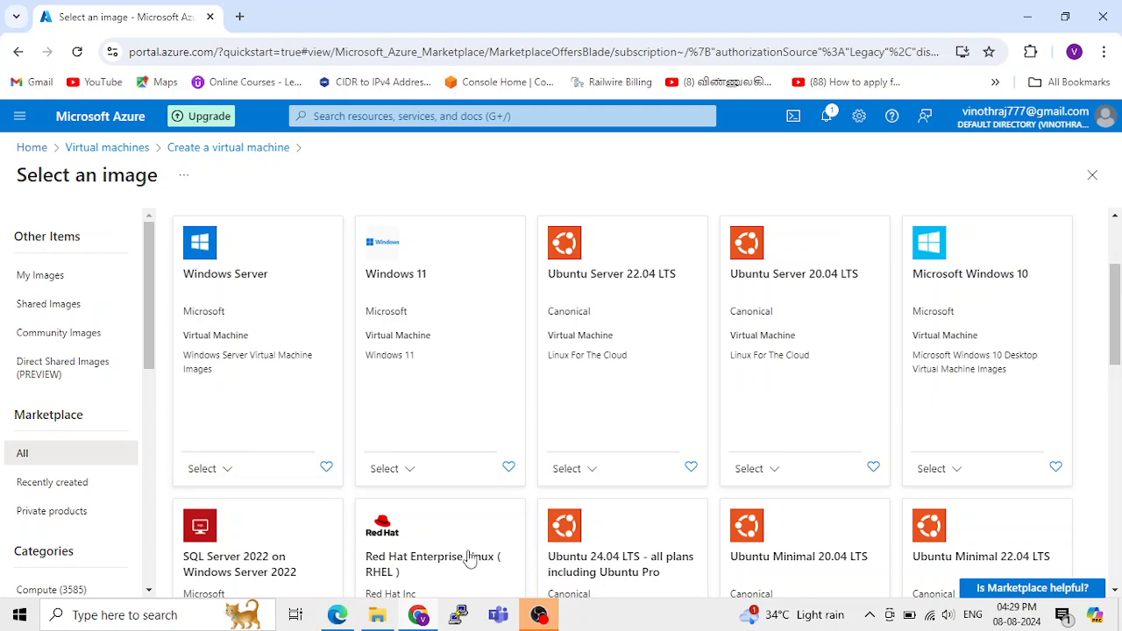
pyautogui.scroll(-1, 460, 553)
pyautogui.scroll(2, 325, 496)
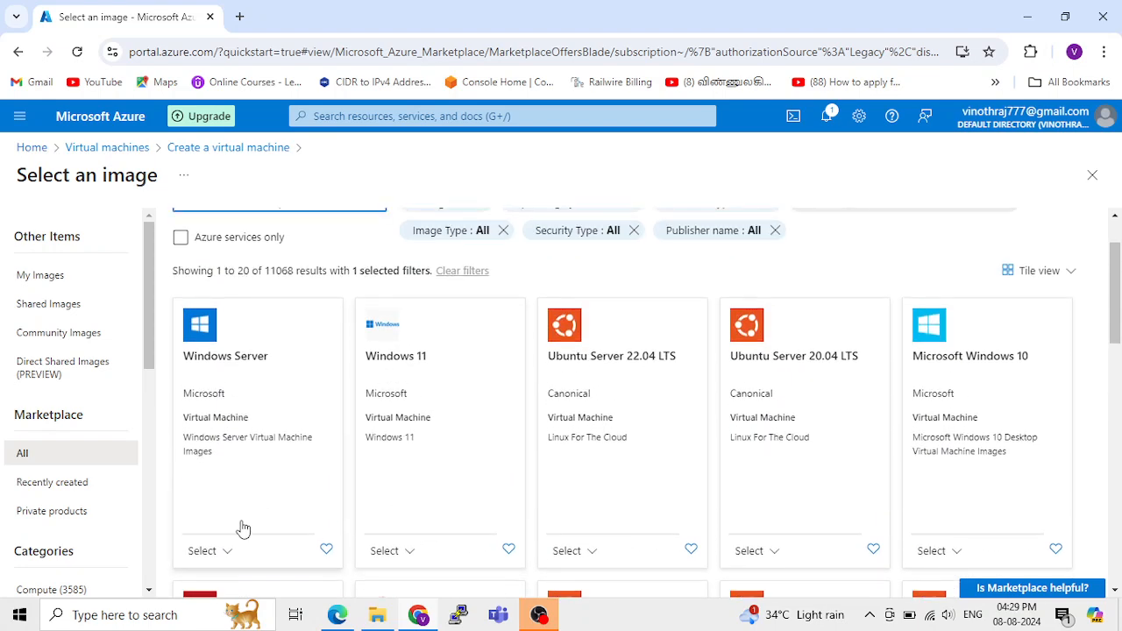
pyautogui.scroll(-1, 243, 529)
pyautogui.click(203, 468)
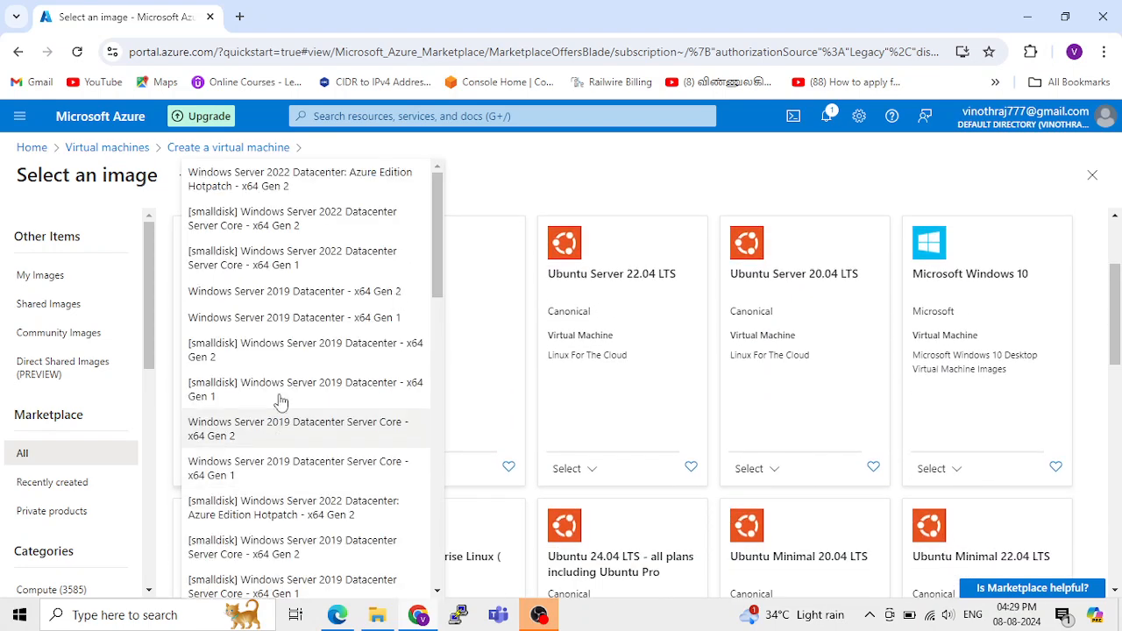
pyautogui.click(306, 294)
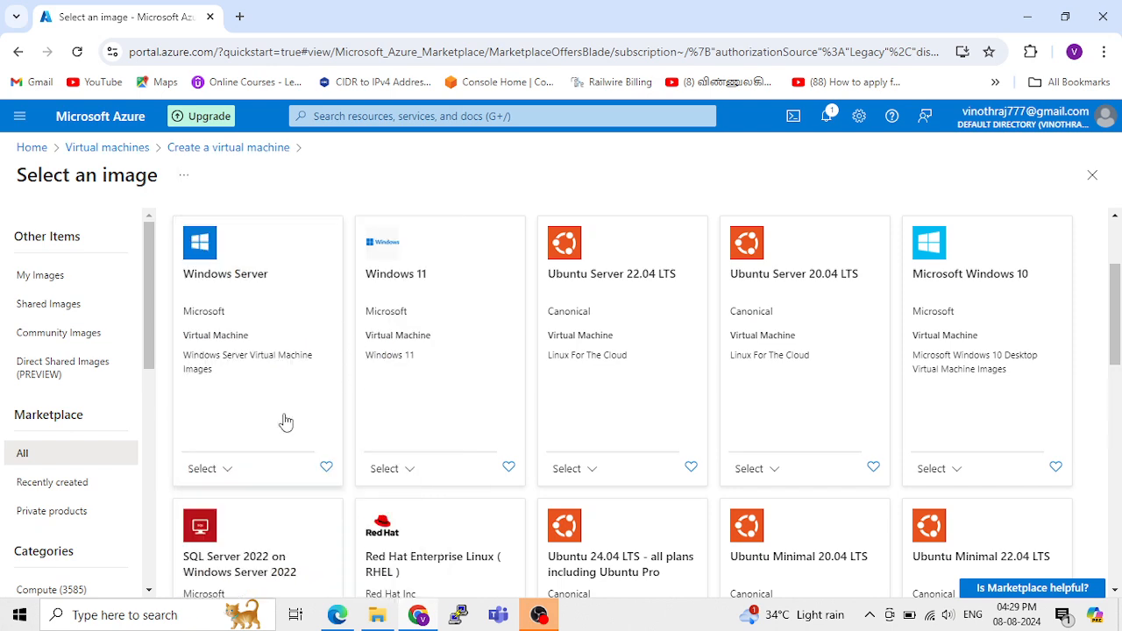
pyautogui.scroll(3, 278, 431)
pyautogui.scroll(-4, 279, 428)
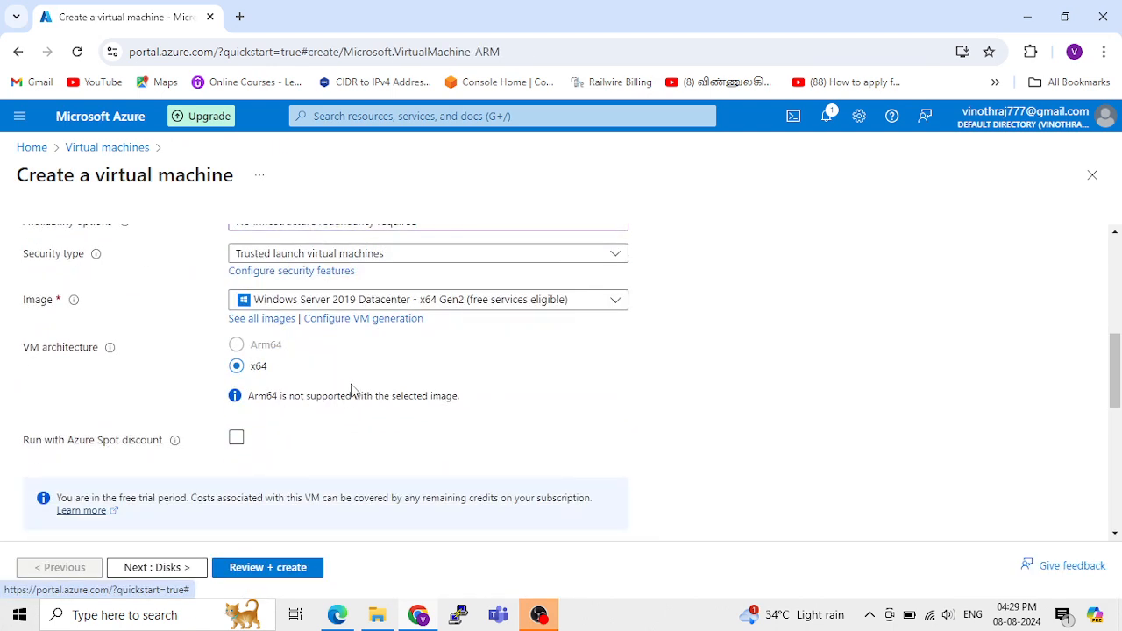
# Step: Browse all VM sizes with their monthly costs and select the free-services-eligible B1s size
pyautogui.scroll(-3, 283, 390)
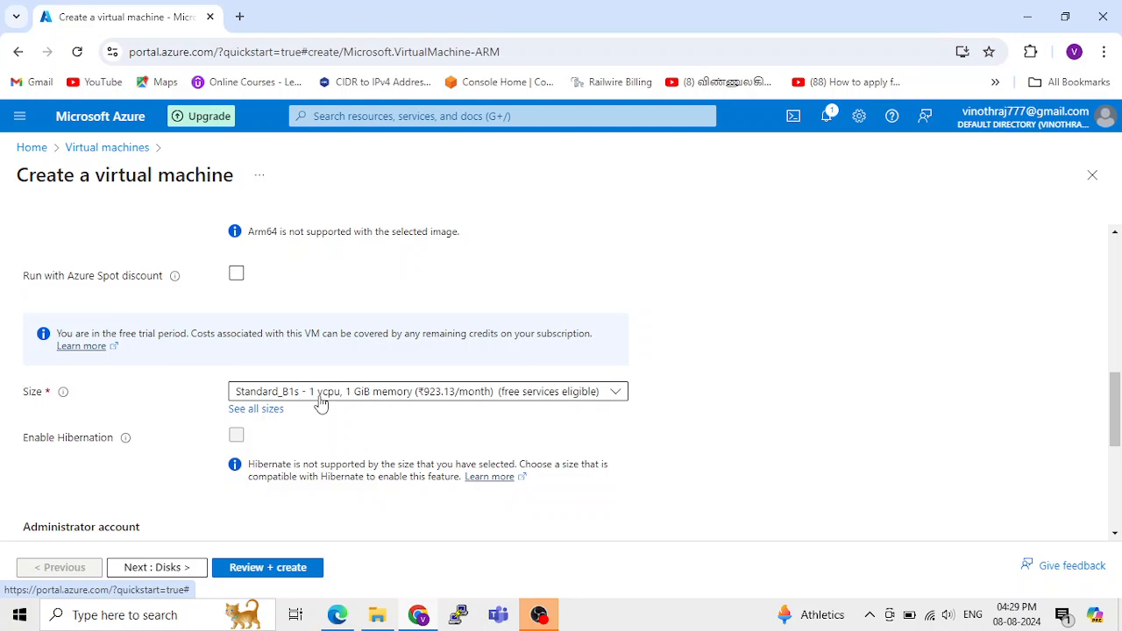
pyautogui.click(320, 396)
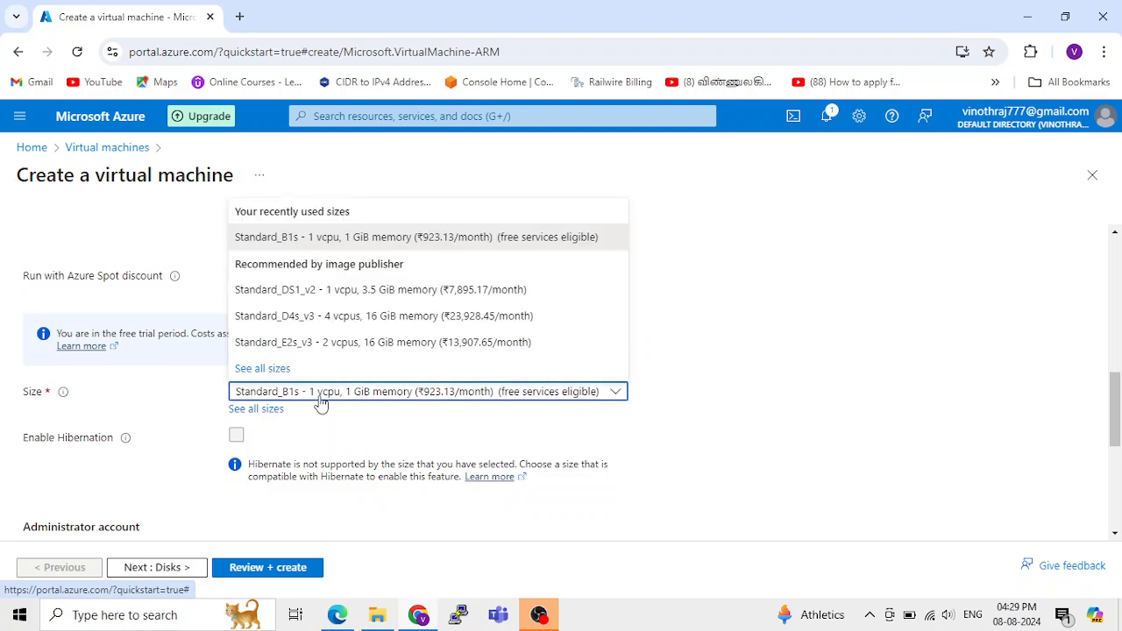
pyautogui.click(256, 410)
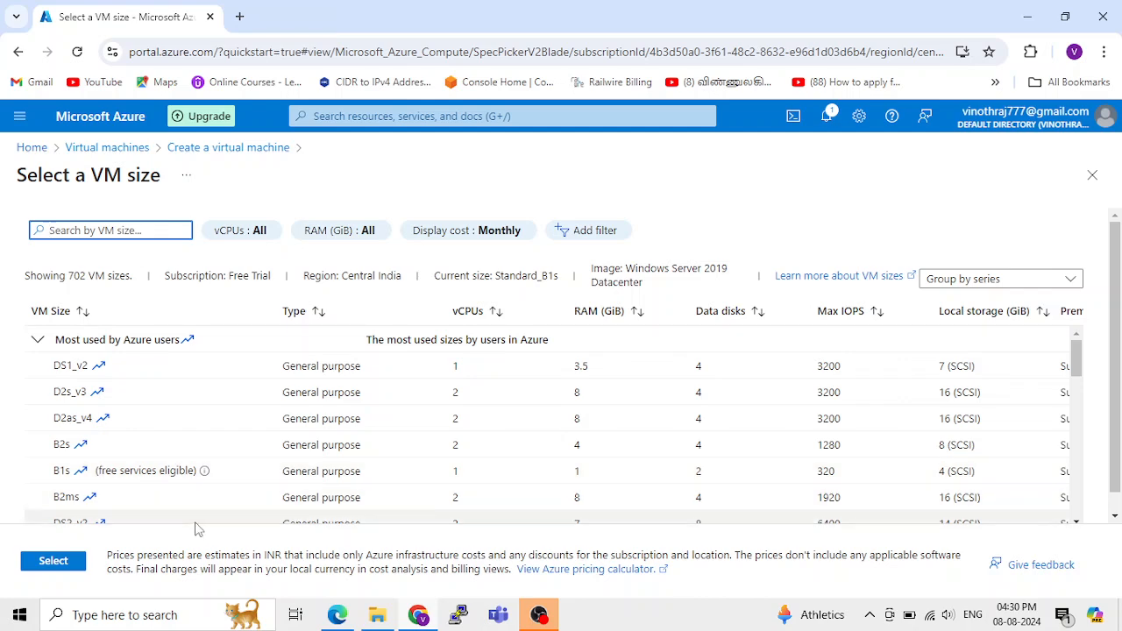
pyautogui.scroll(-10, 456, 500)
pyautogui.scroll(-3, 460, 517)
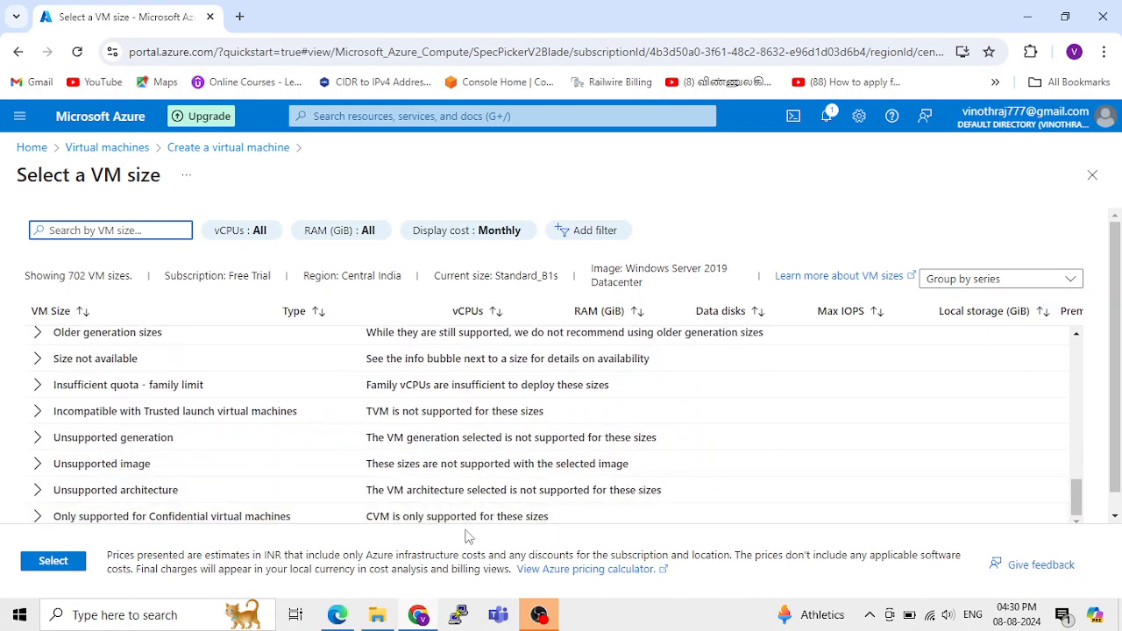
pyautogui.moveTo(677, 519); pyautogui.dragTo(997, 526)
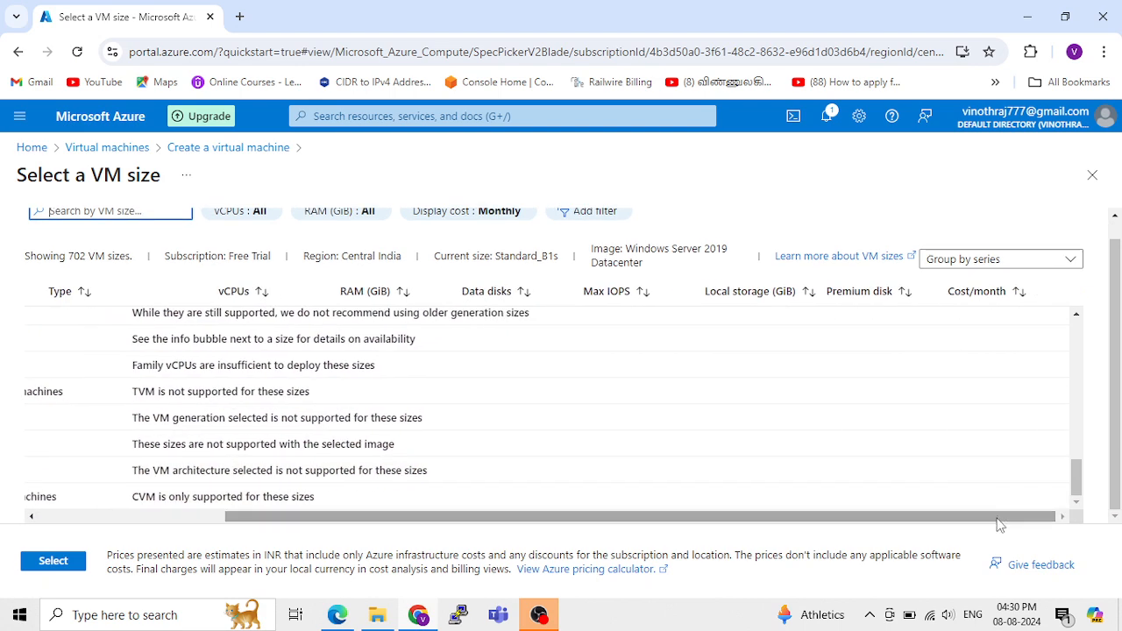
pyautogui.scroll(5, 880, 439)
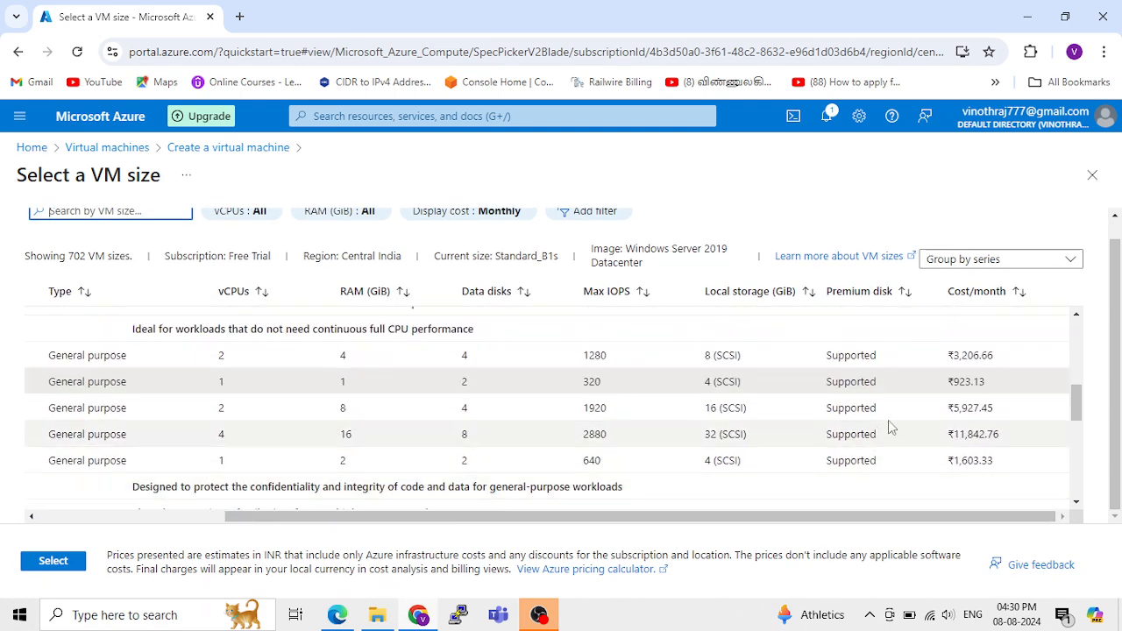
pyautogui.scroll(3, 960, 390)
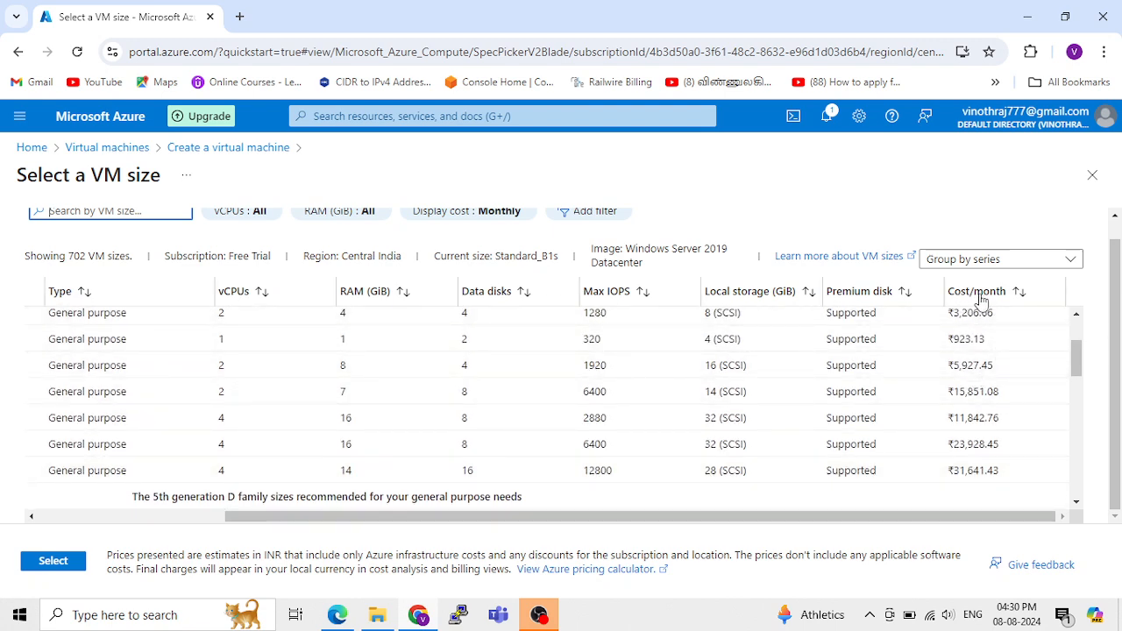
pyautogui.moveTo(689, 520); pyautogui.dragTo(208, 511)
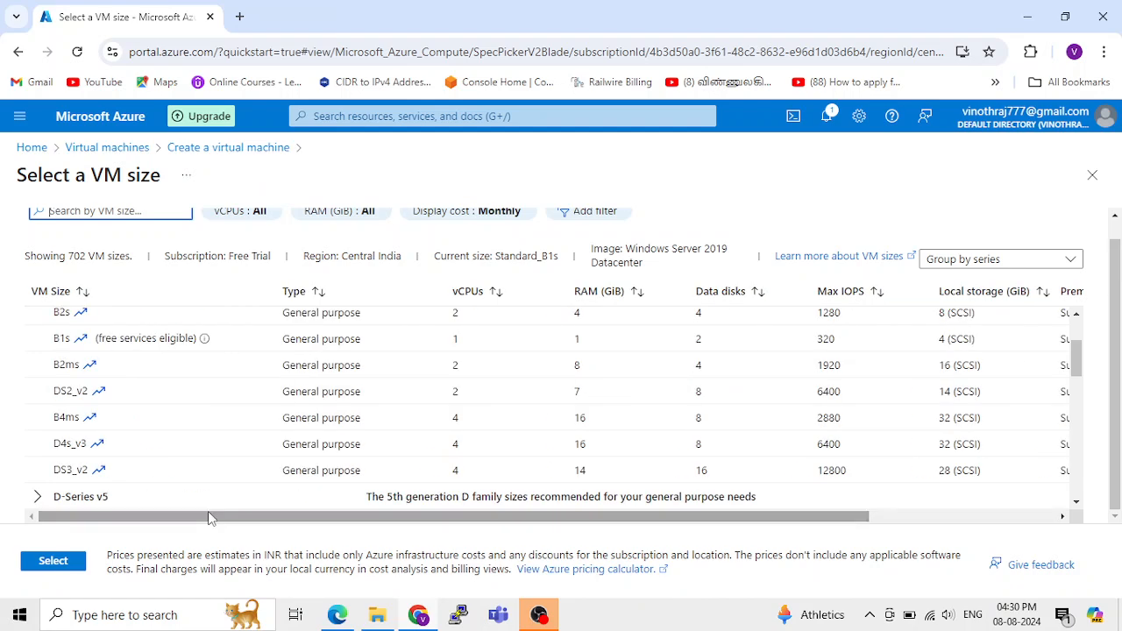
pyautogui.click(101, 342)
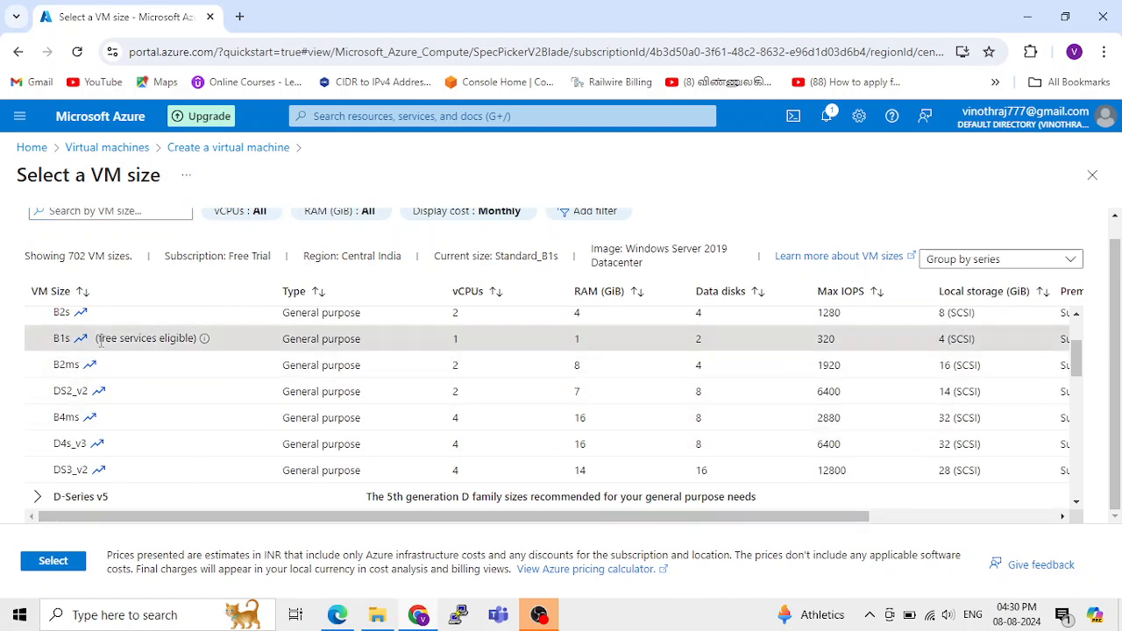
pyautogui.click(62, 565)
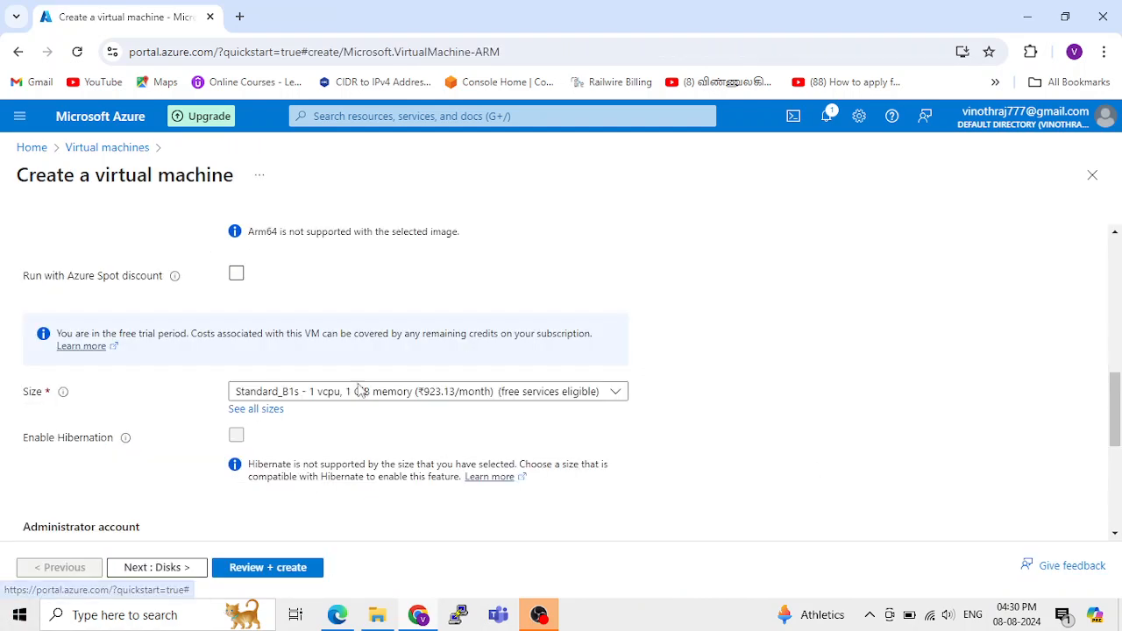
# Step: Set the administrator account's username to azureuser
pyautogui.scroll(-1, 406, 402)
pyautogui.scroll(-2, 403, 408)
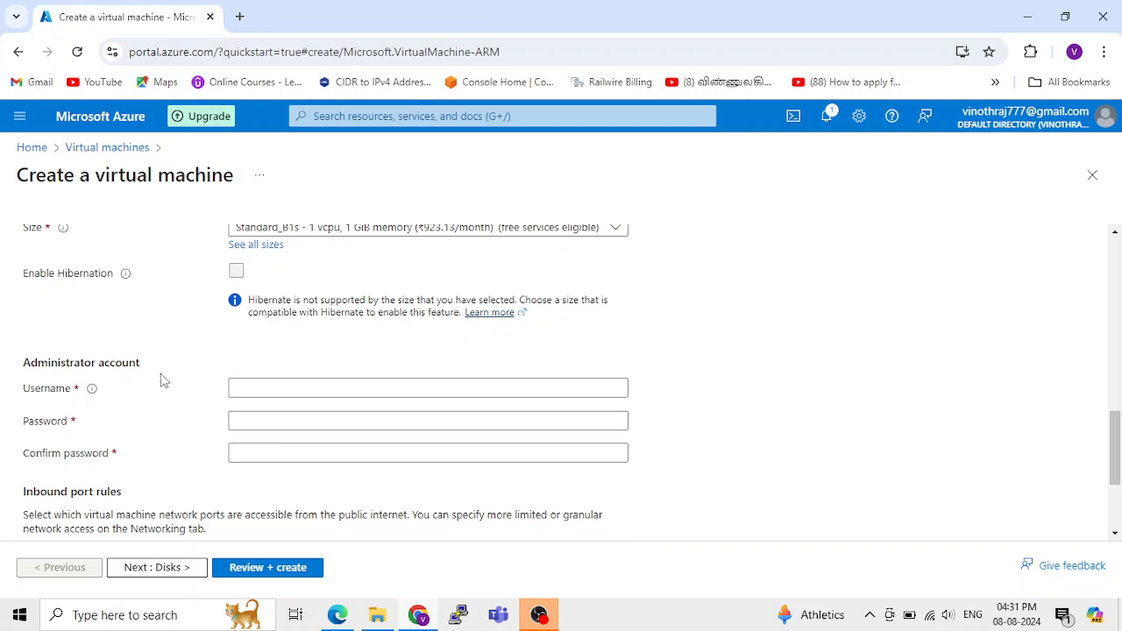
pyautogui.scroll(-1, 160, 379)
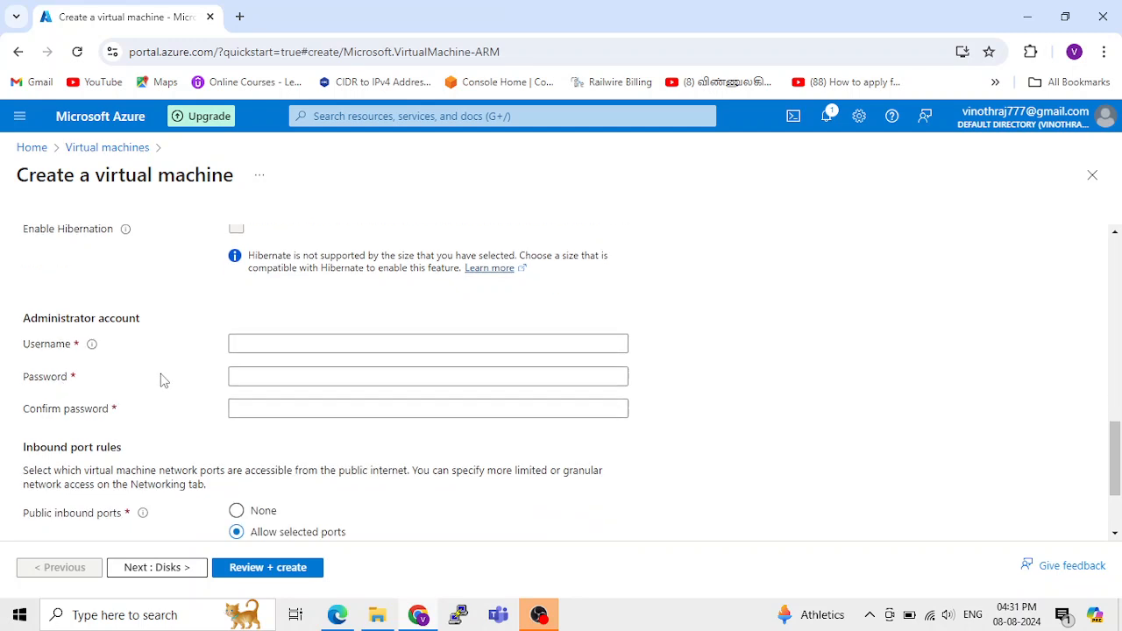
pyautogui.click(245, 308)
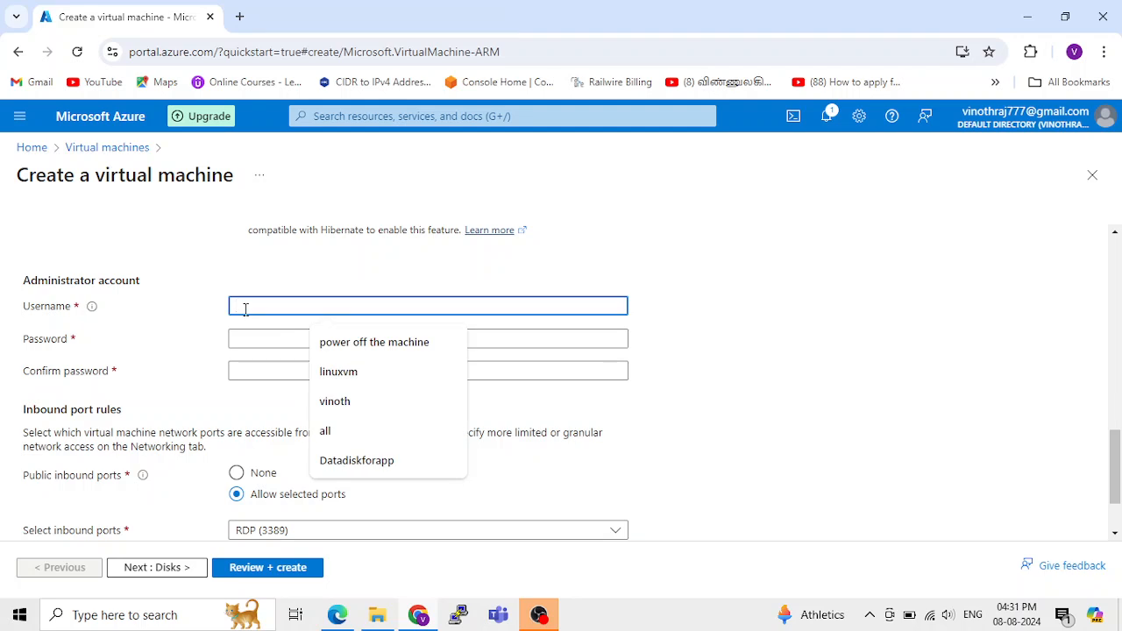
pyautogui.write('azur')
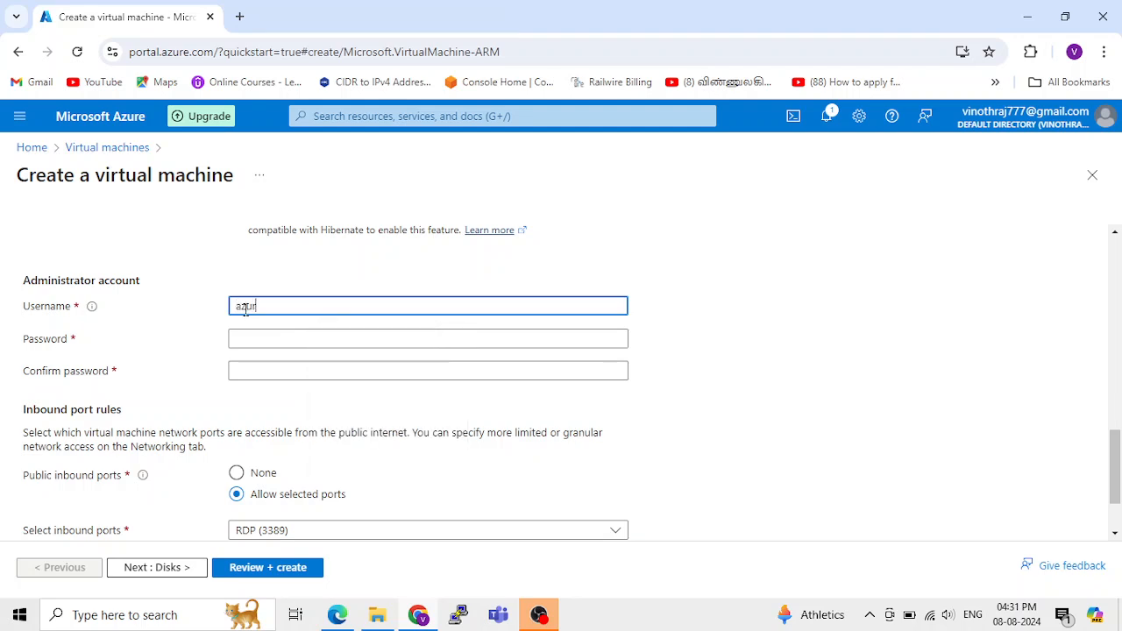
pyautogui.write('euser')
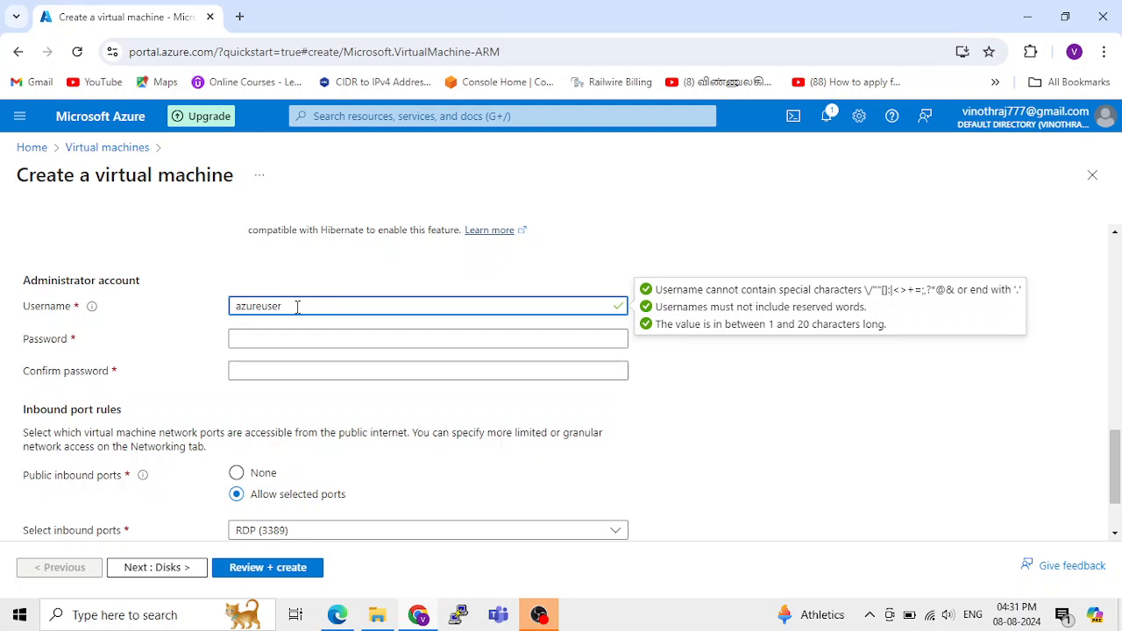
pyautogui.click(277, 332)
pyautogui.click(286, 312)
pyautogui.click(274, 339)
pyautogui.click(284, 312)
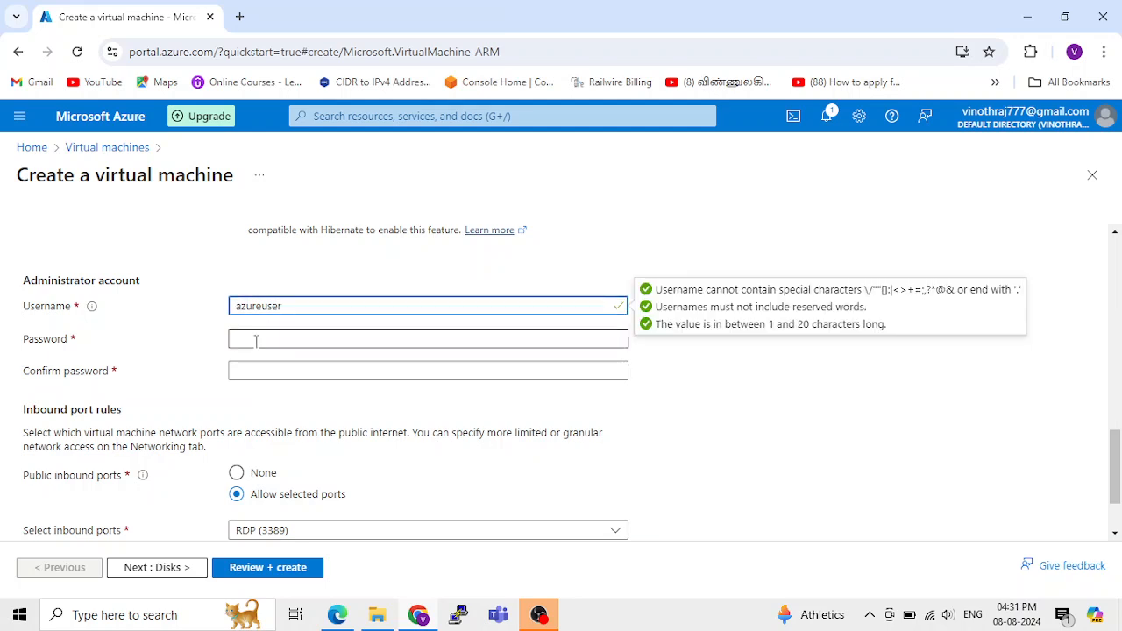
# Step: Enter the administrator account password and repeat it in the confirmation field
pyautogui.click(256, 340)
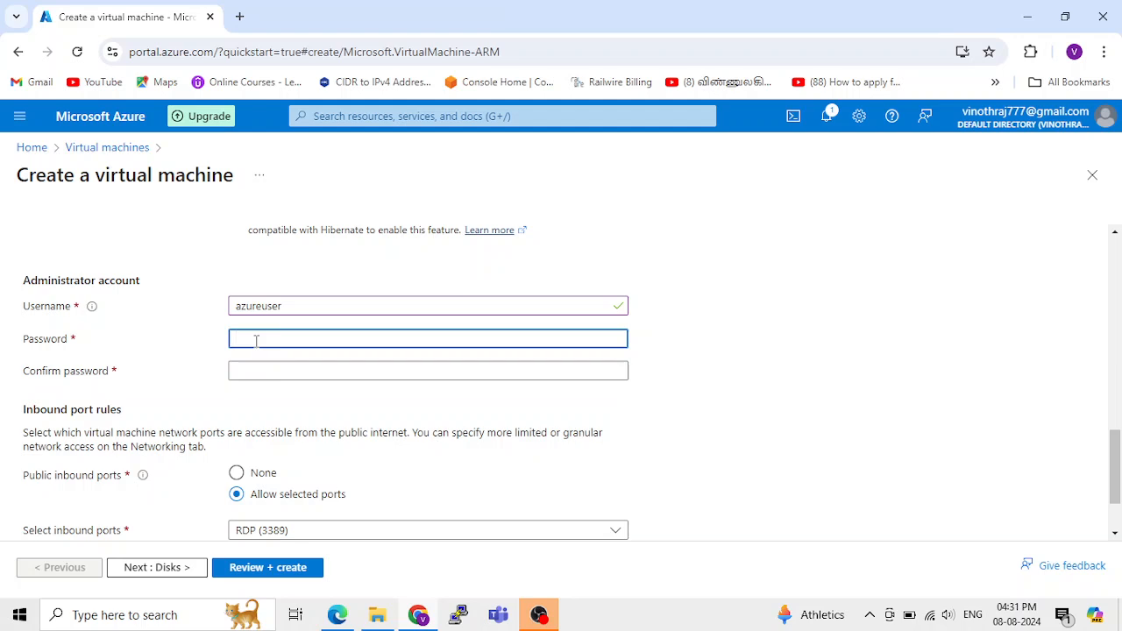
pyautogui.write('a')
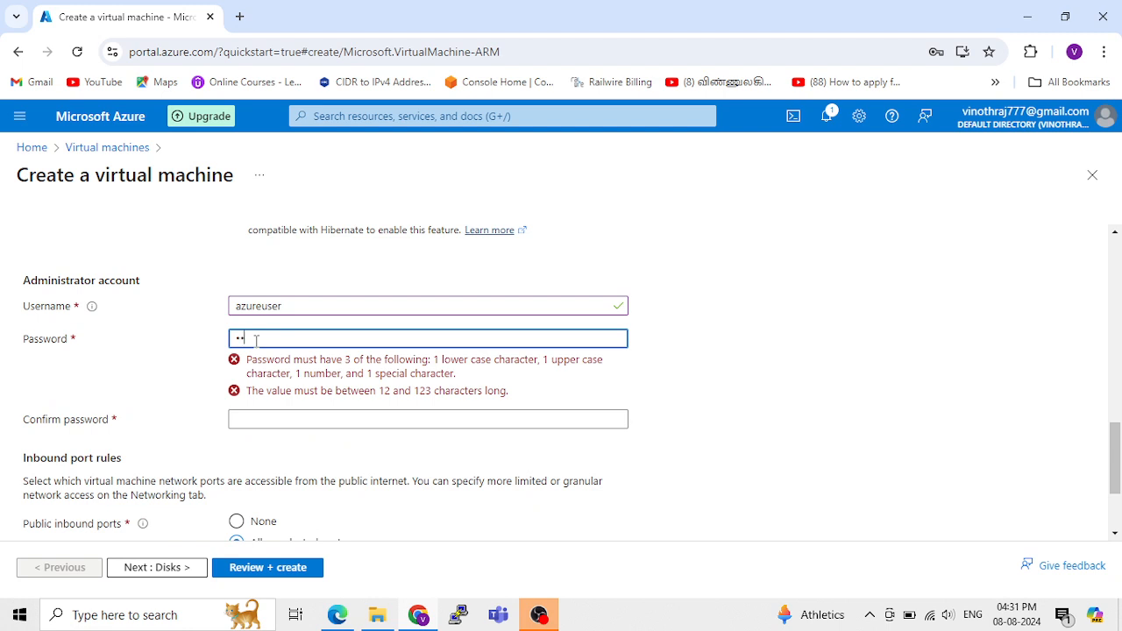
pyautogui.press('BackSpace')
pyautogui.write('••')
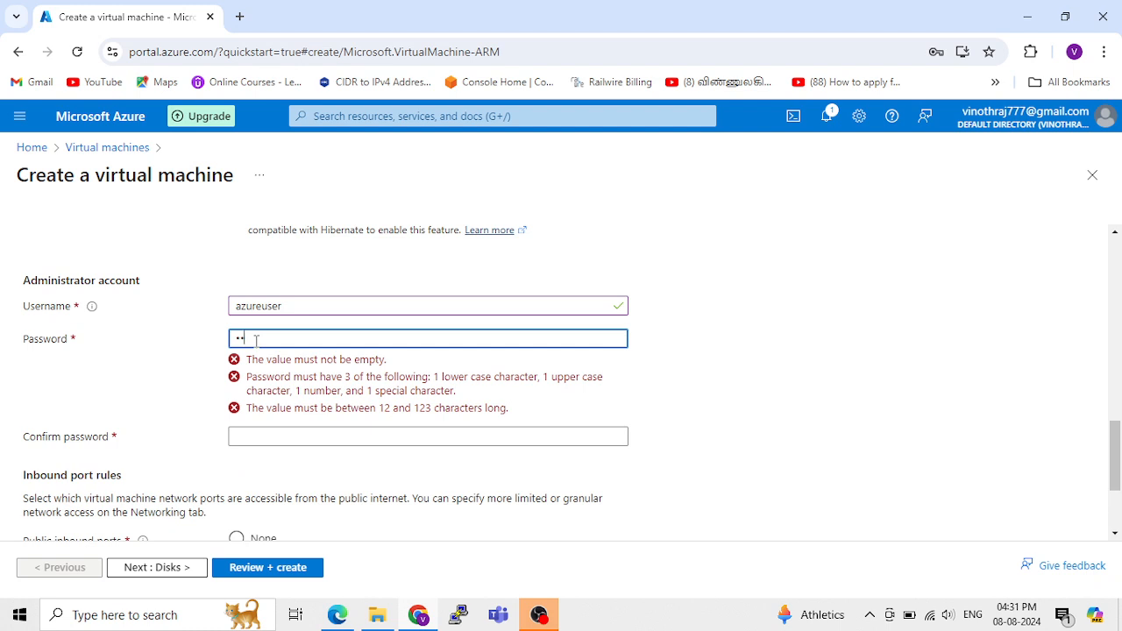
pyautogui.write('•')
pyautogui.press('BackSpace')
pyautogui.press('BackSpace')
pyautogui.press('BackSpace')
pyautogui.write('•••')
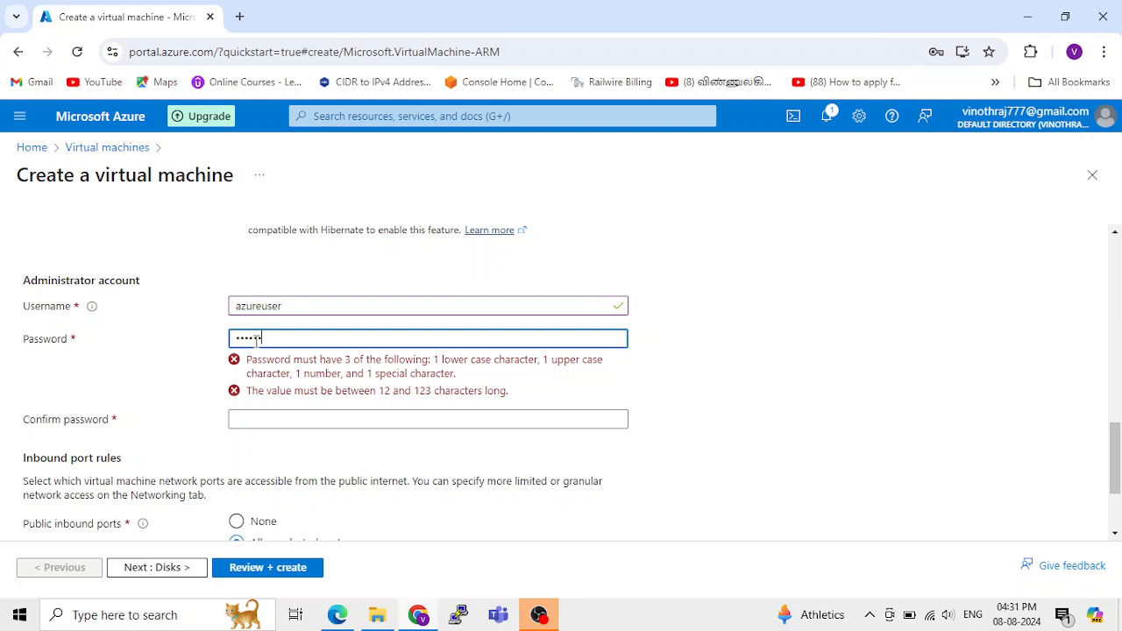
pyautogui.write('•••••••••')
pyautogui.press('Tab')
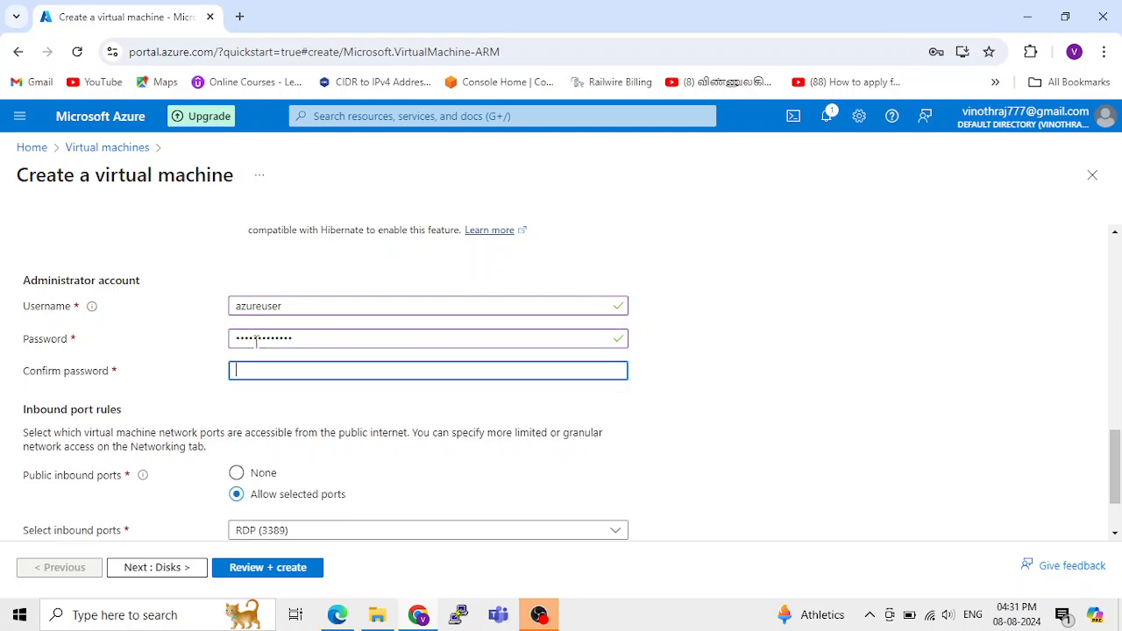
pyautogui.write('••••')
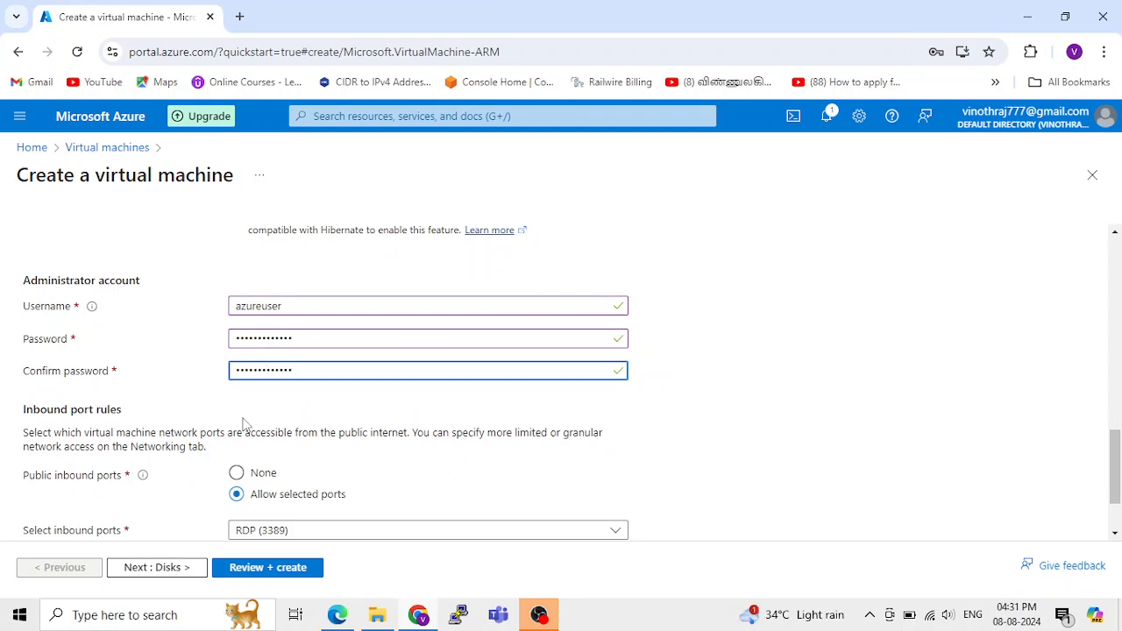
# Step: Keep RDP (3389) as the allowed public inbound port and continue to the disk settings
pyautogui.scroll(-1, 243, 426)
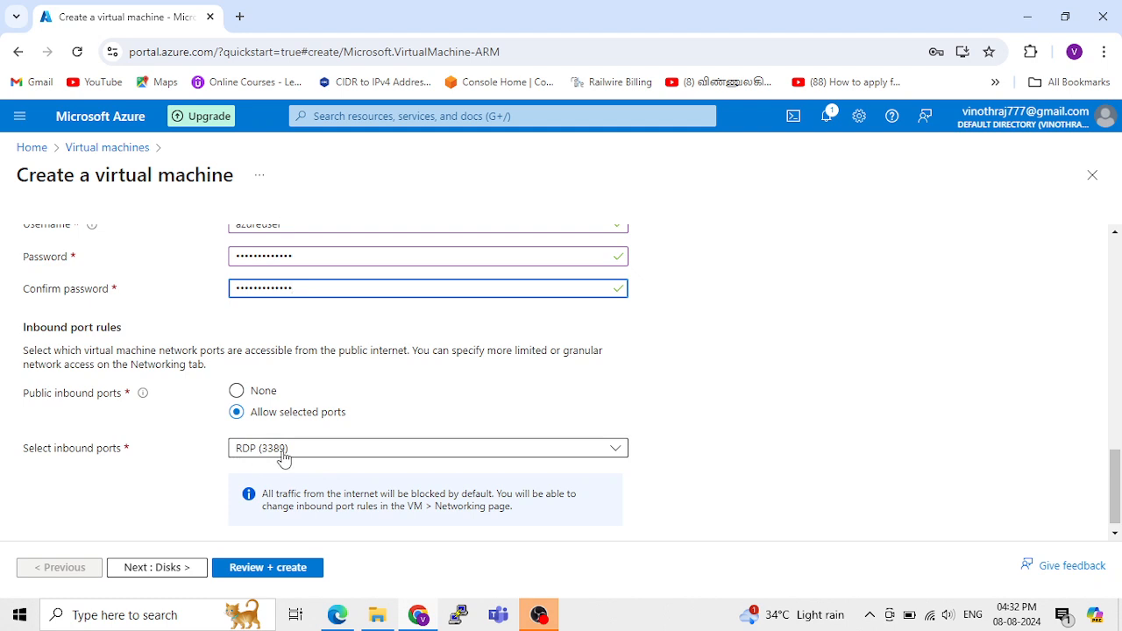
pyautogui.scroll(-1, 283, 459)
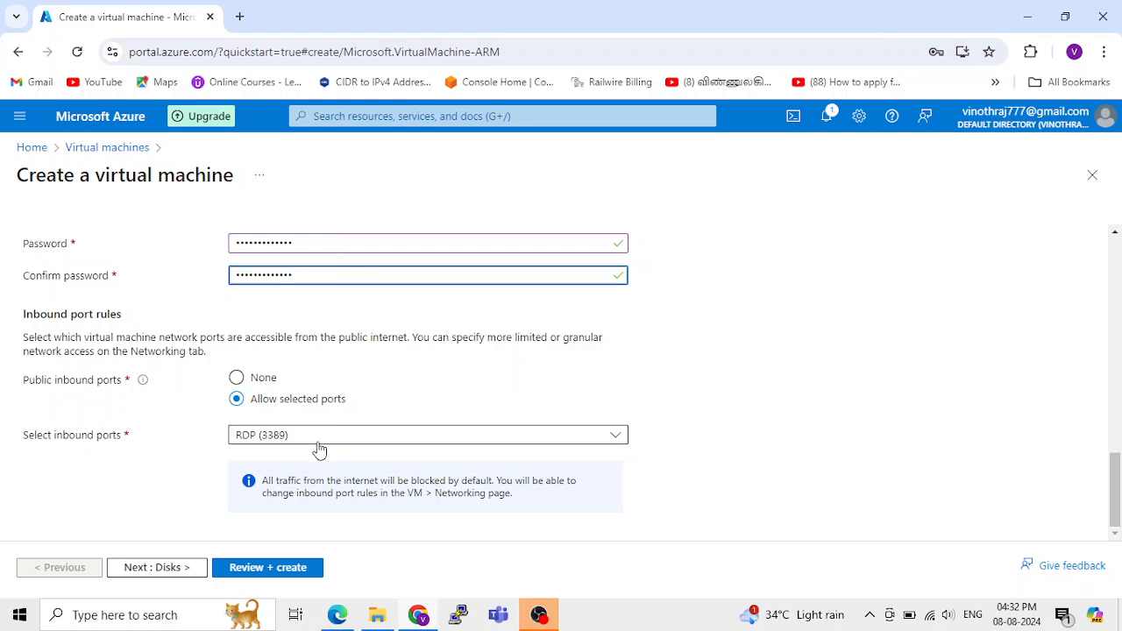
pyautogui.click(159, 568)
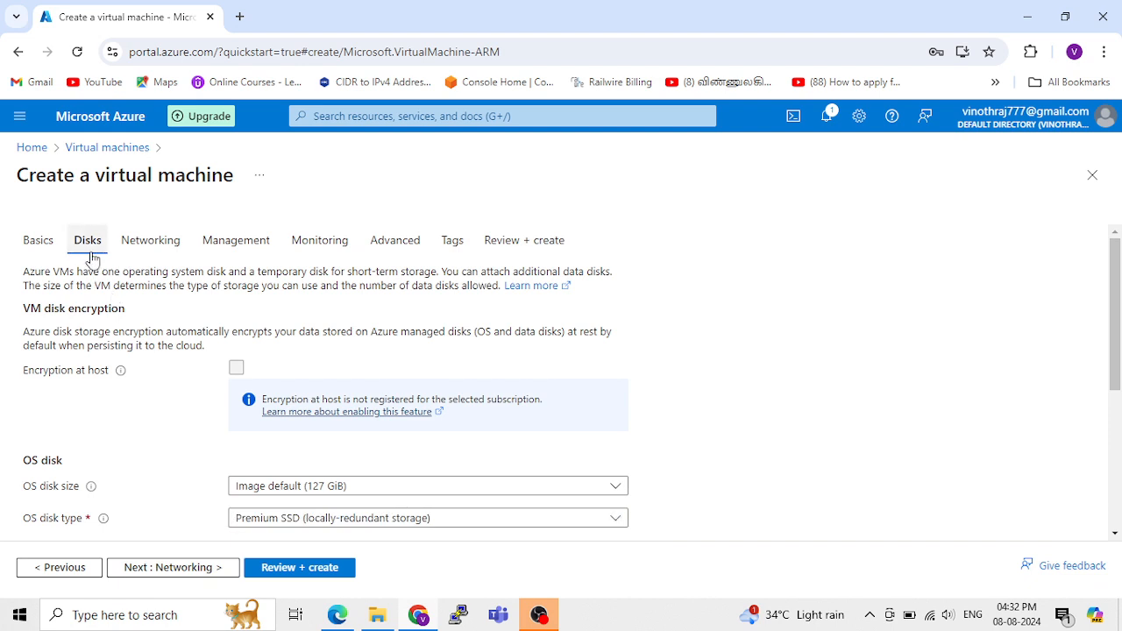
# Step: Keep the image default (127 GiB) Premium SSD OS disk without data disks and continue to the networking settings
pyautogui.scroll(-1, 263, 496)
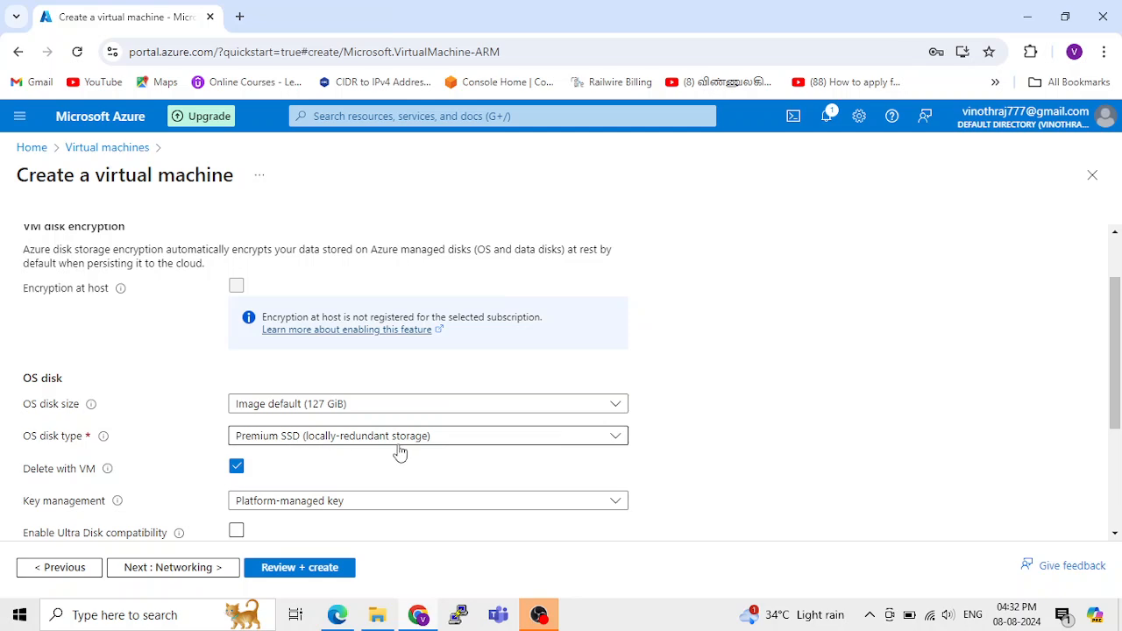
pyautogui.scroll(-1, 186, 387)
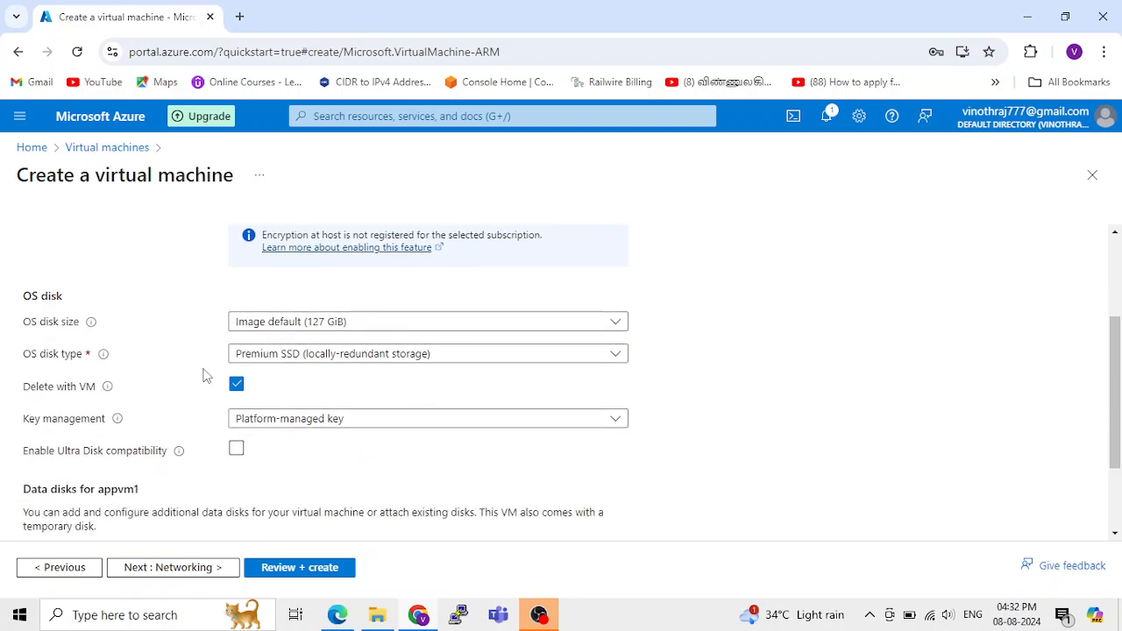
pyautogui.scroll(-2, 201, 381)
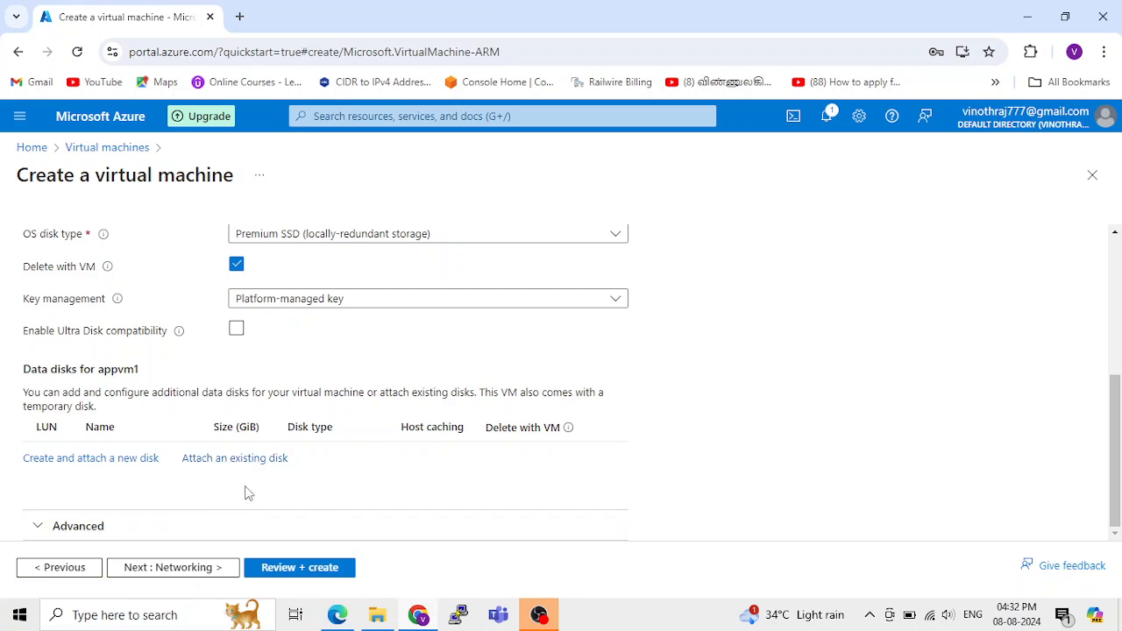
pyautogui.scroll(3, 246, 491)
pyautogui.scroll(-3, 239, 465)
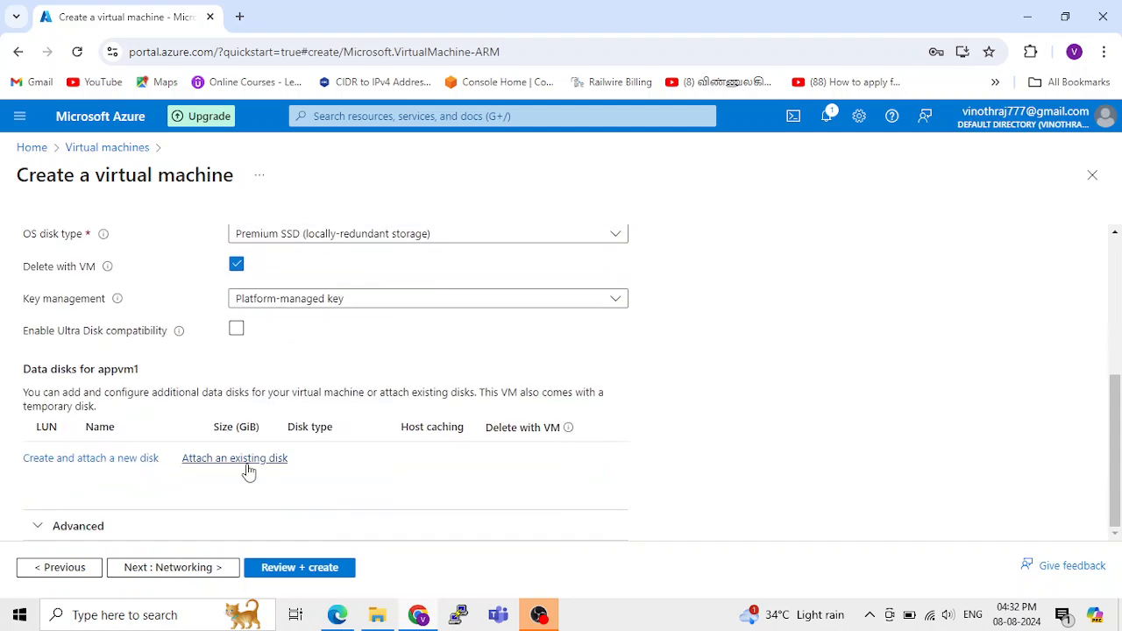
pyautogui.click(187, 571)
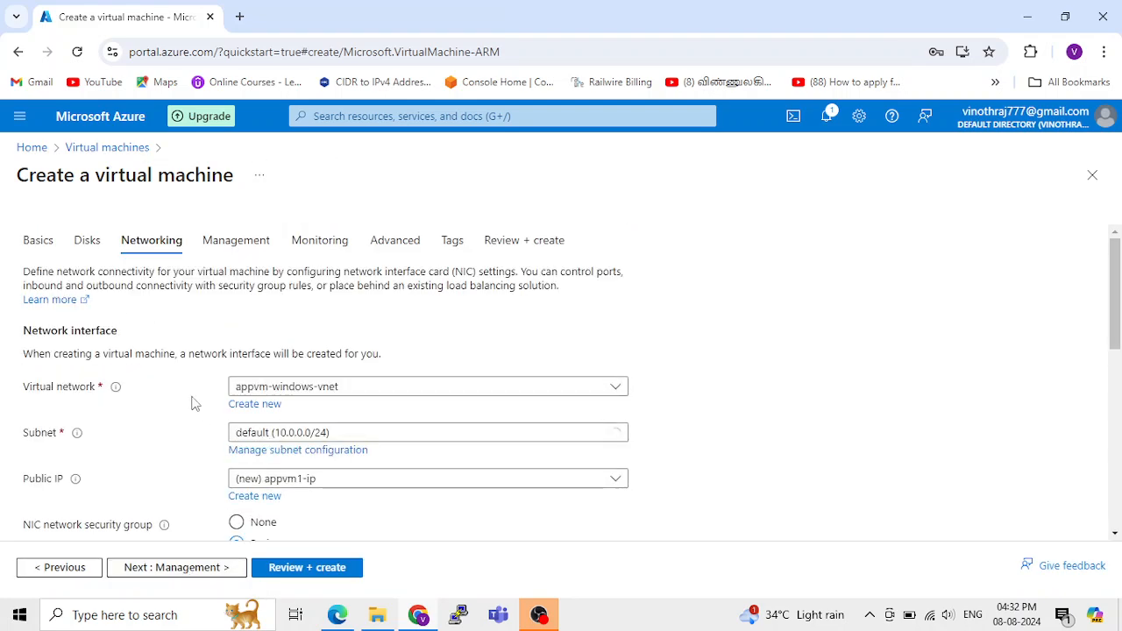
# Step: Keep the appvm-windows-vnet network, default subnet, new appvm1-ip public IP and no load balancing, and continue to the management settings
pyautogui.scroll(-1, 267, 456)
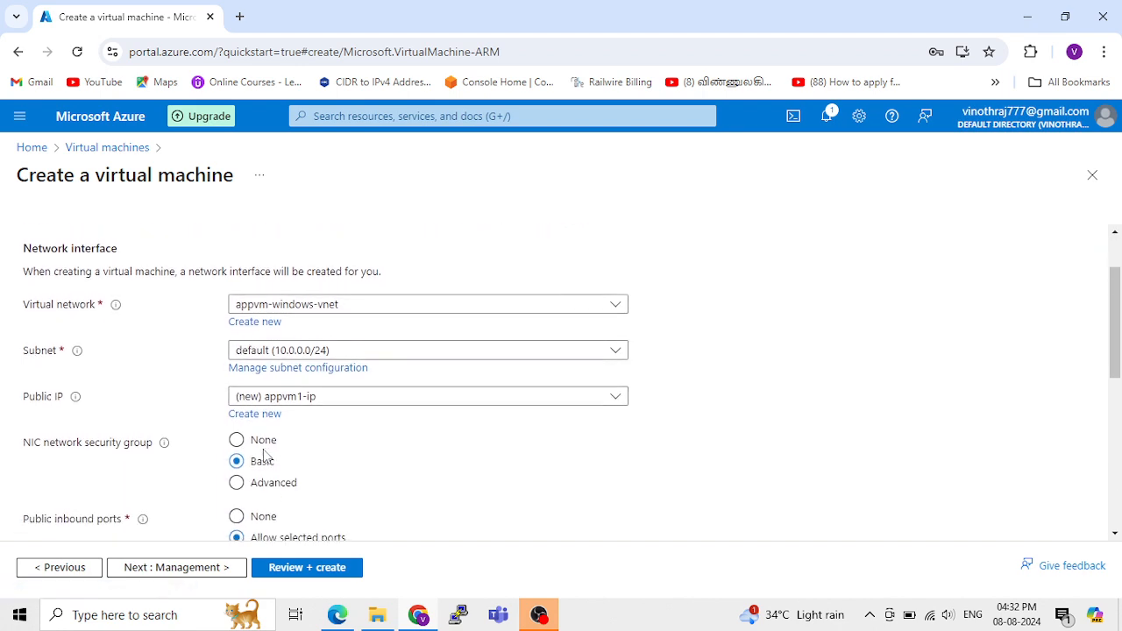
pyautogui.scroll(-3, 263, 454)
pyautogui.scroll(-2, 260, 451)
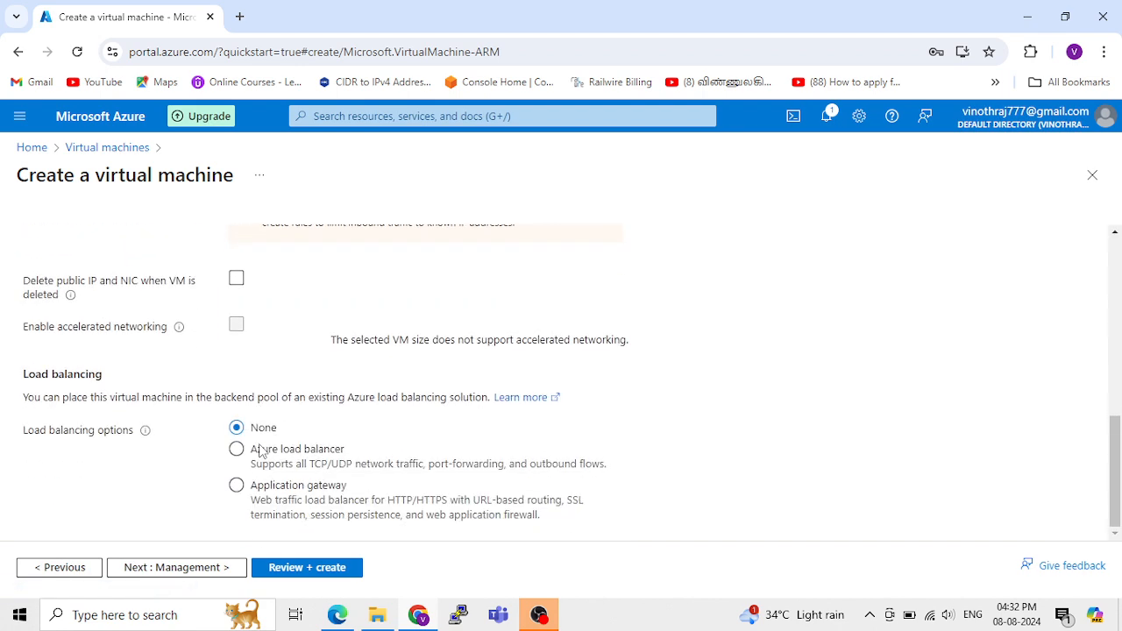
pyautogui.click(210, 567)
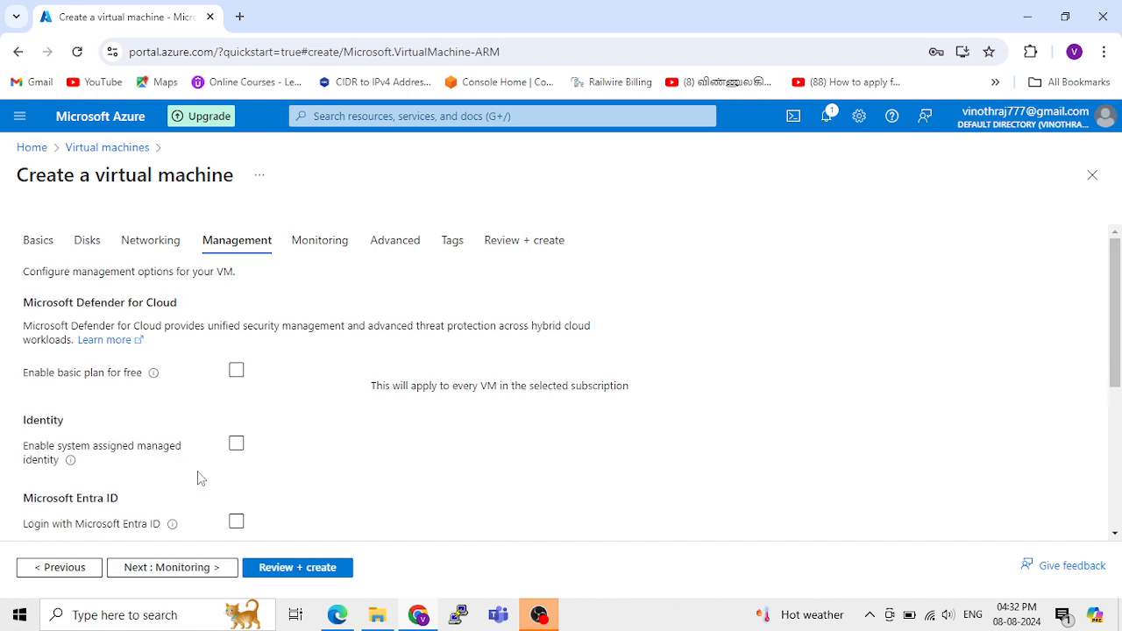
# Step: Keep the default management, monitoring and advanced settings and continue to the tags
pyautogui.scroll(-3, 176, 395)
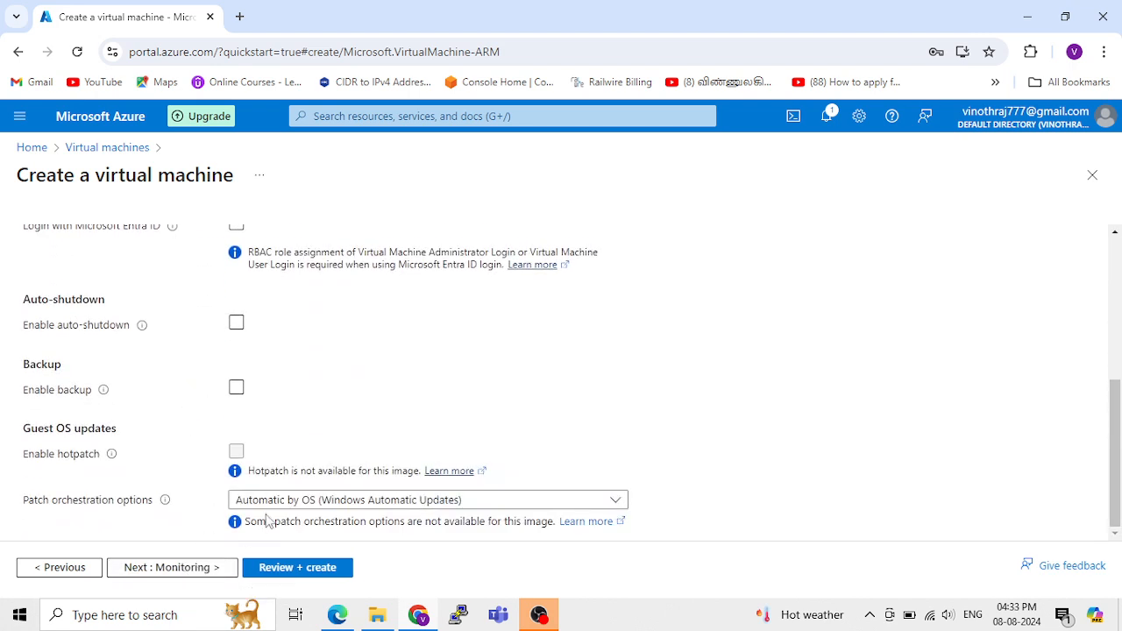
pyautogui.scroll(3, 267, 521)
pyautogui.scroll(-5, 267, 521)
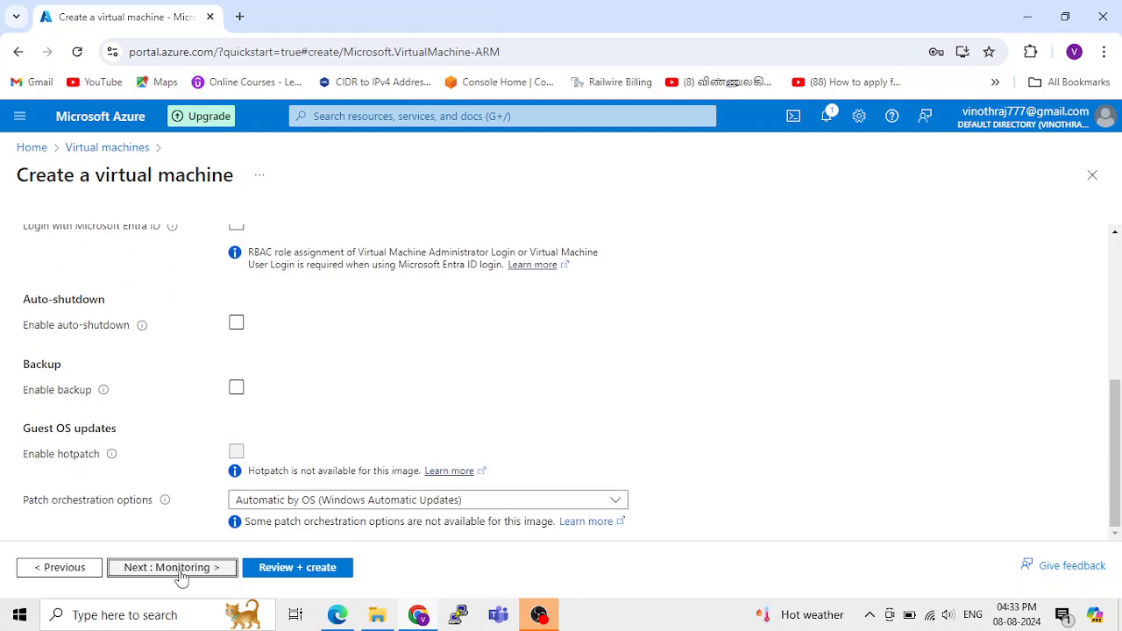
pyautogui.click(181, 573)
pyautogui.click(184, 570)
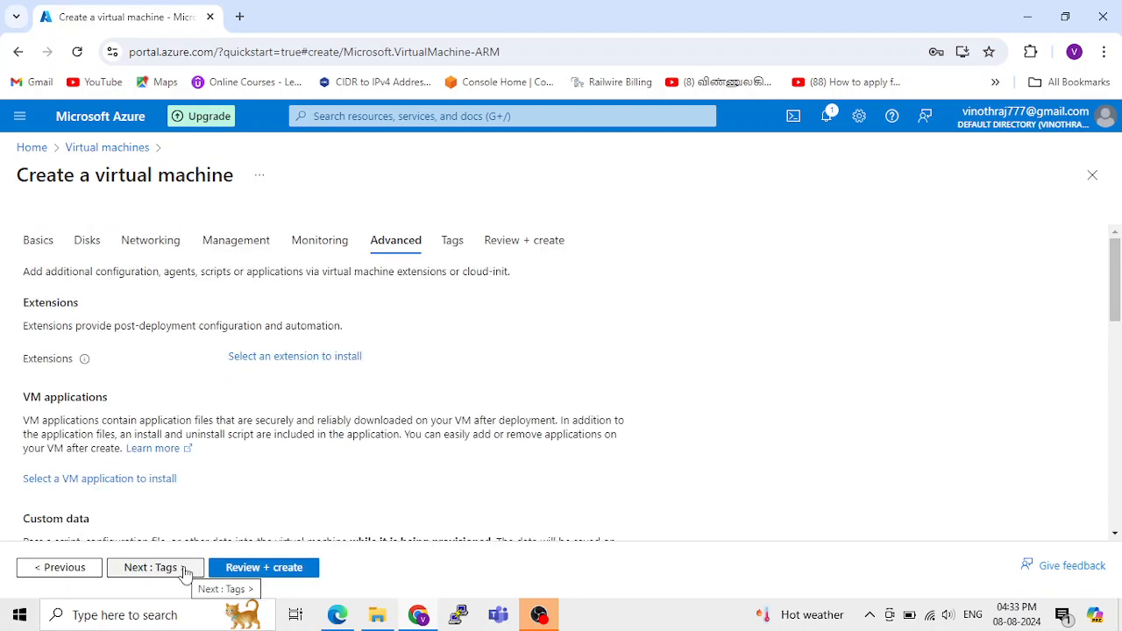
pyautogui.click(185, 570)
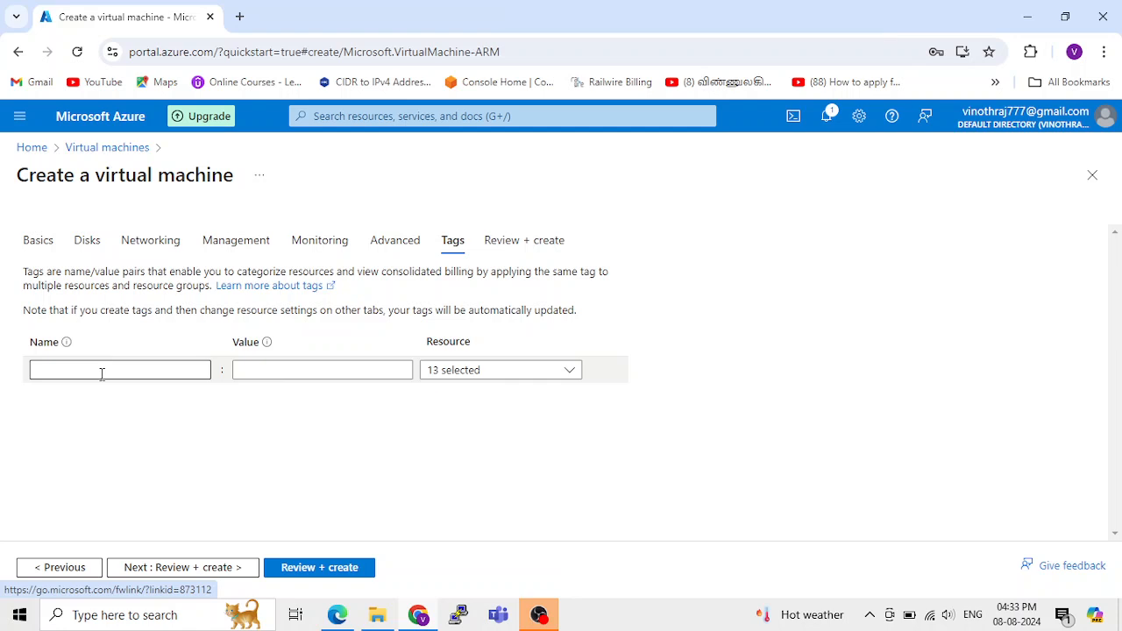
# Step: Add a tag named "created by" with the creator's name as its value
pyautogui.click(101, 373)
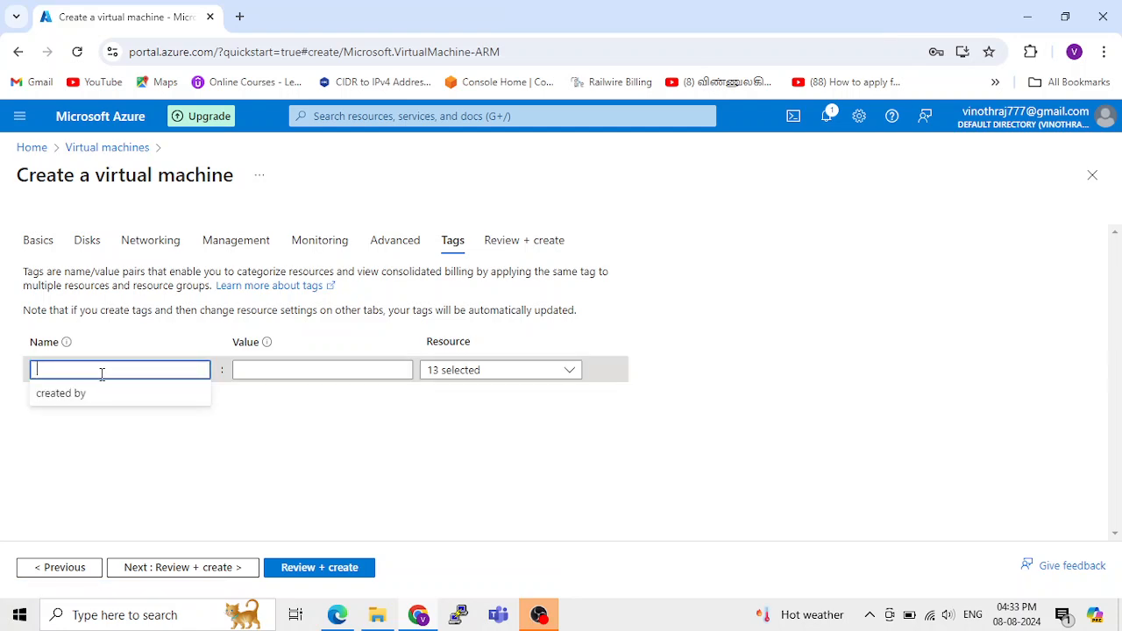
pyautogui.write('created ')
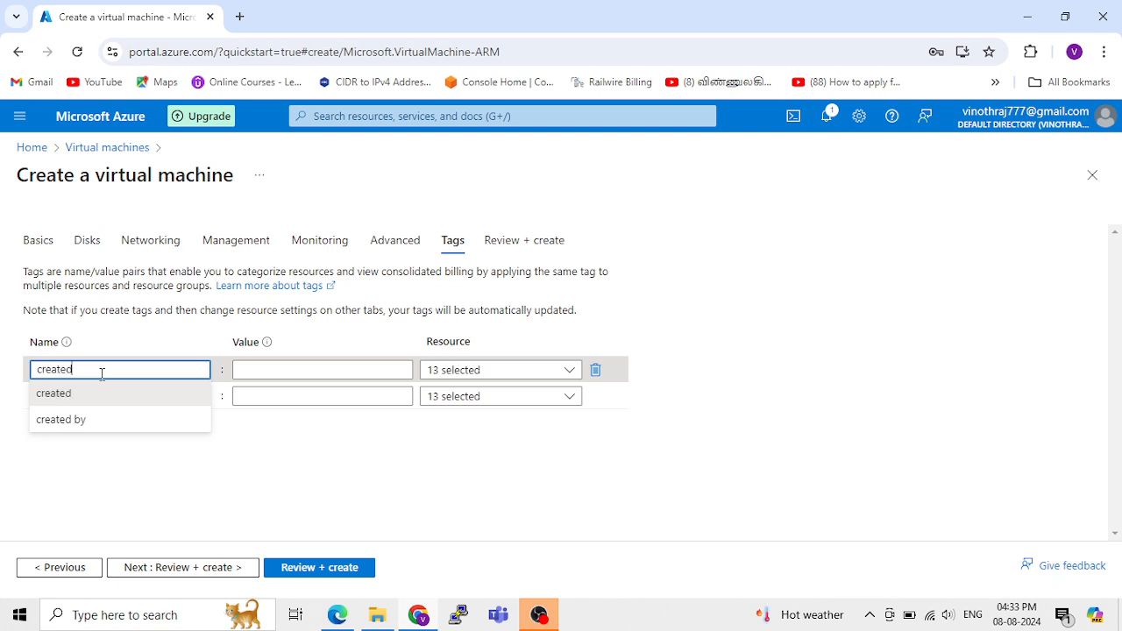
pyautogui.write('by')
pyautogui.click(324, 362)
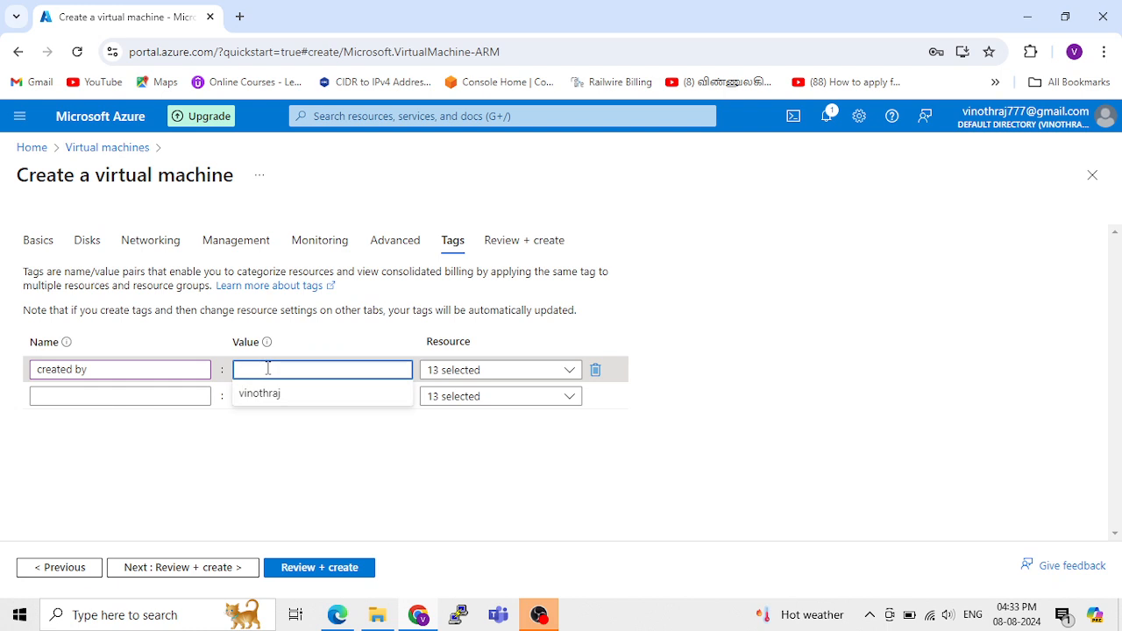
pyautogui.write('vinothraj')
pyautogui.click(377, 422)
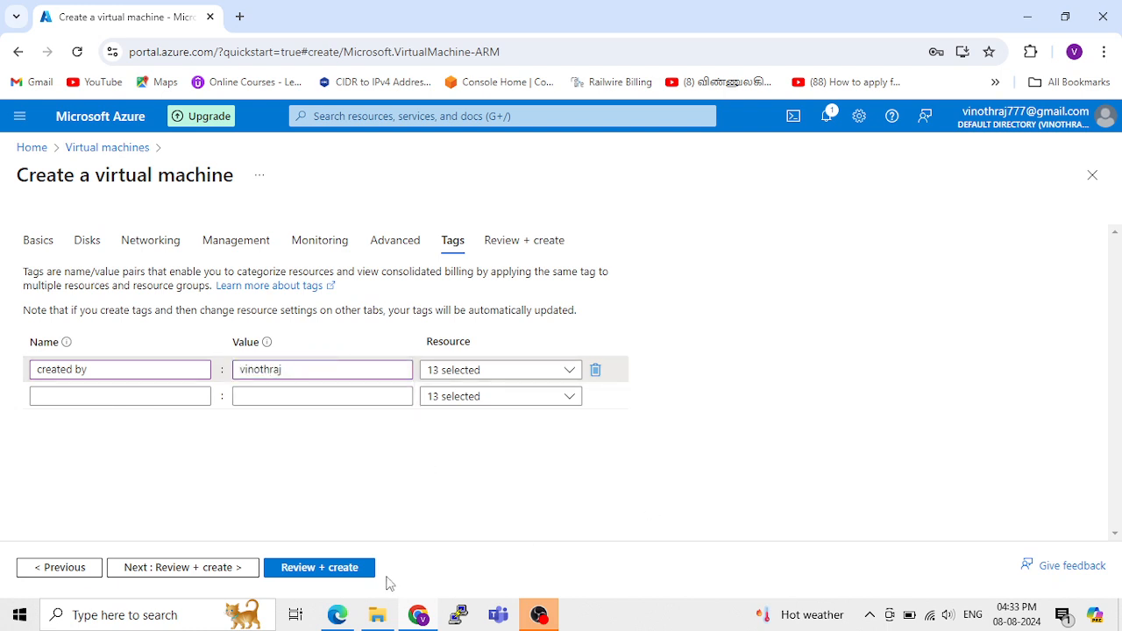
# Step: Continue to the final review and check the price, basics, disks, monitoring, advanced and tag settings of the virtual machine
pyautogui.click(205, 569)
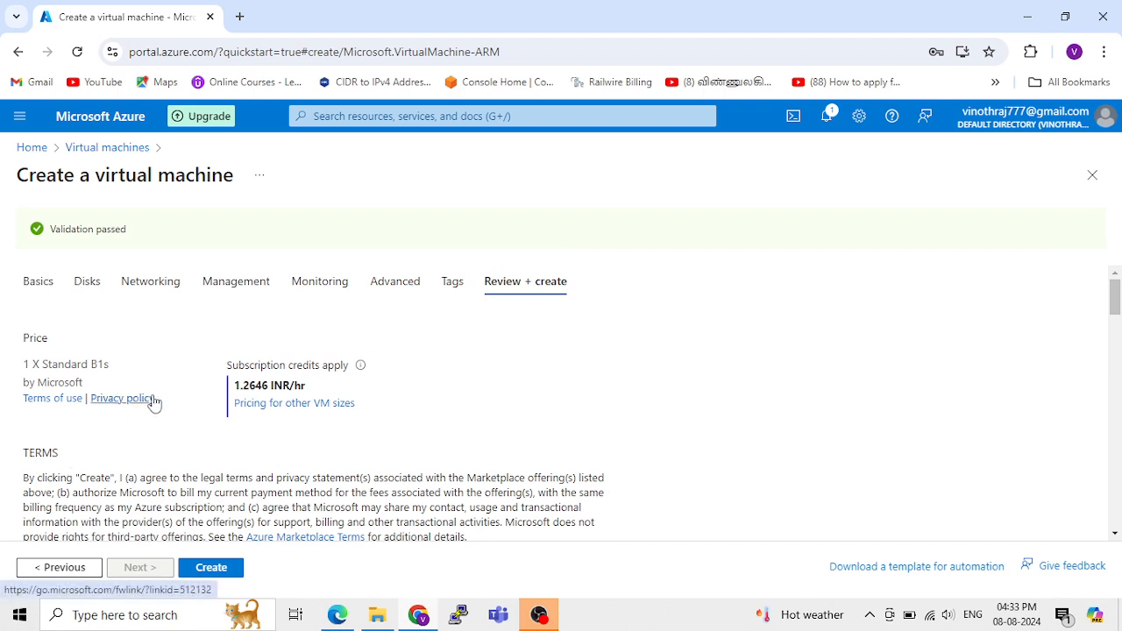
pyautogui.scroll(-5, 154, 403)
pyautogui.scroll(5, 158, 406)
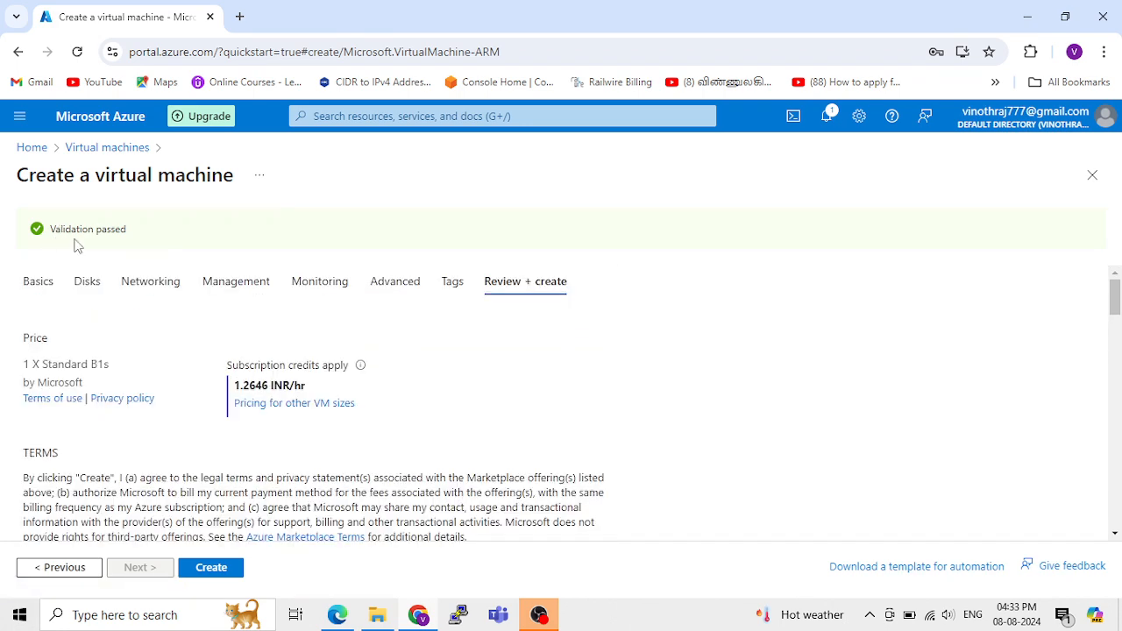
pyautogui.scroll(-5, 128, 410)
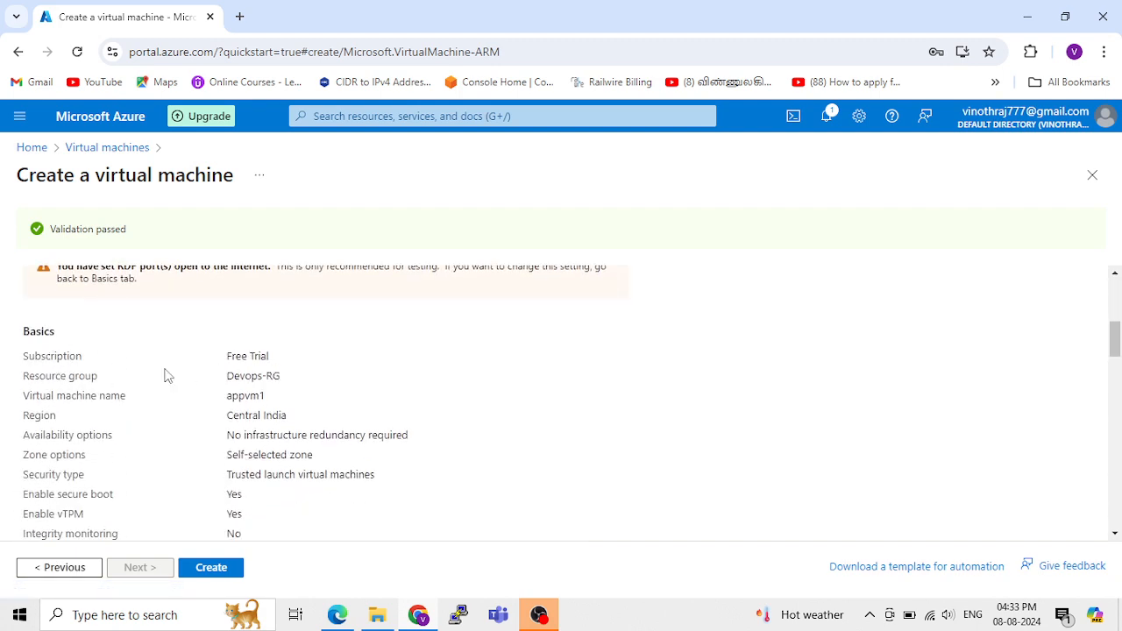
pyautogui.scroll(-1, 166, 375)
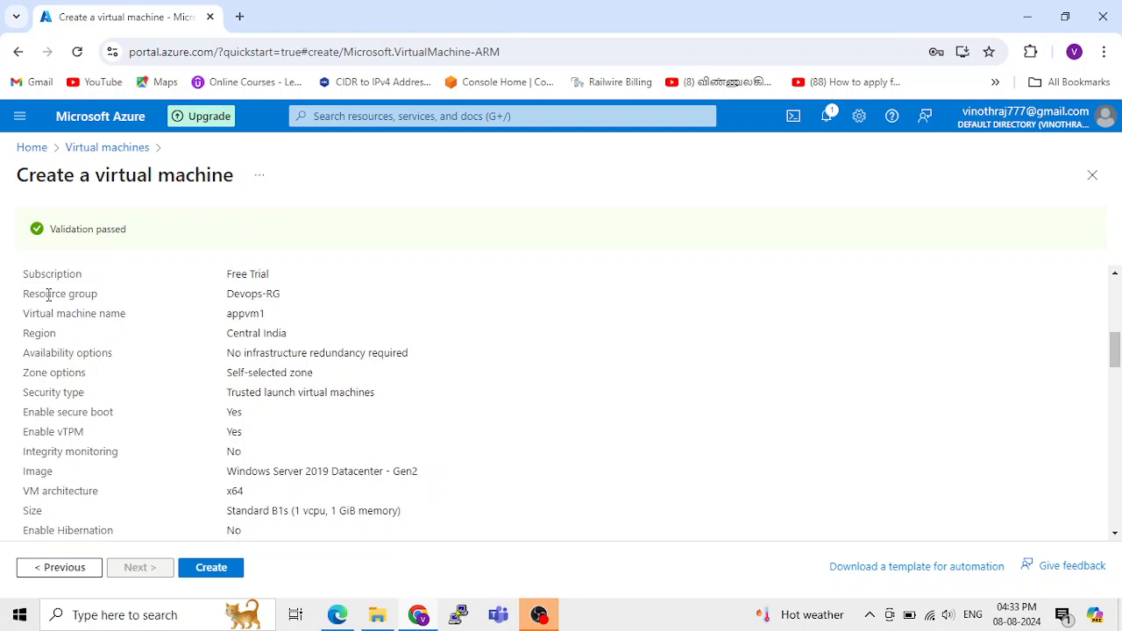
pyautogui.scroll(-1, 61, 473)
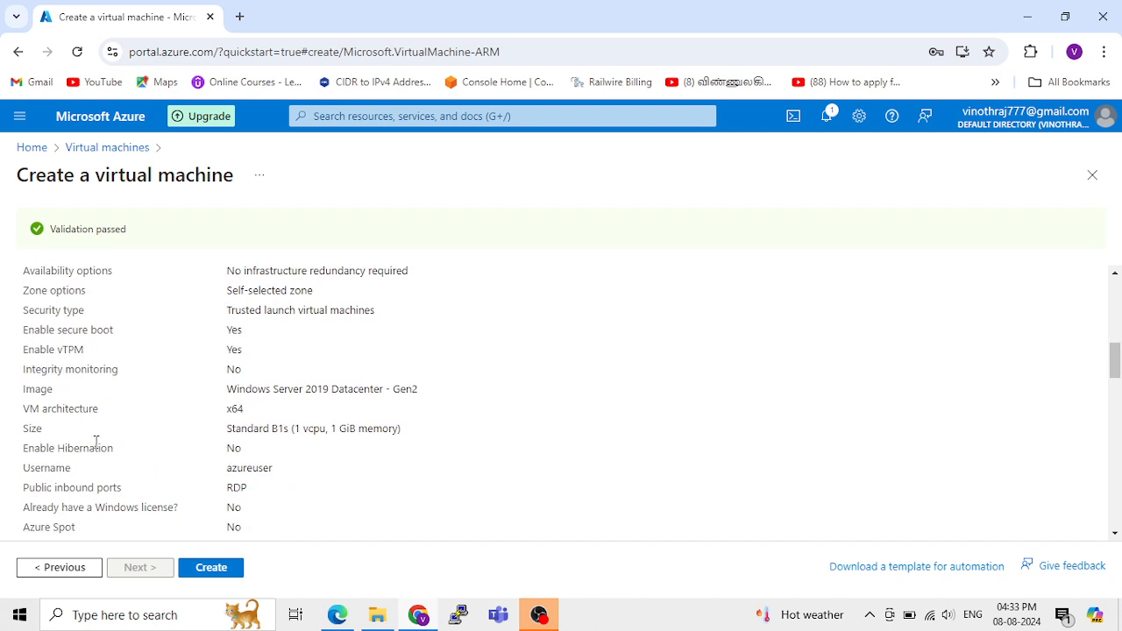
pyautogui.scroll(-1, 112, 457)
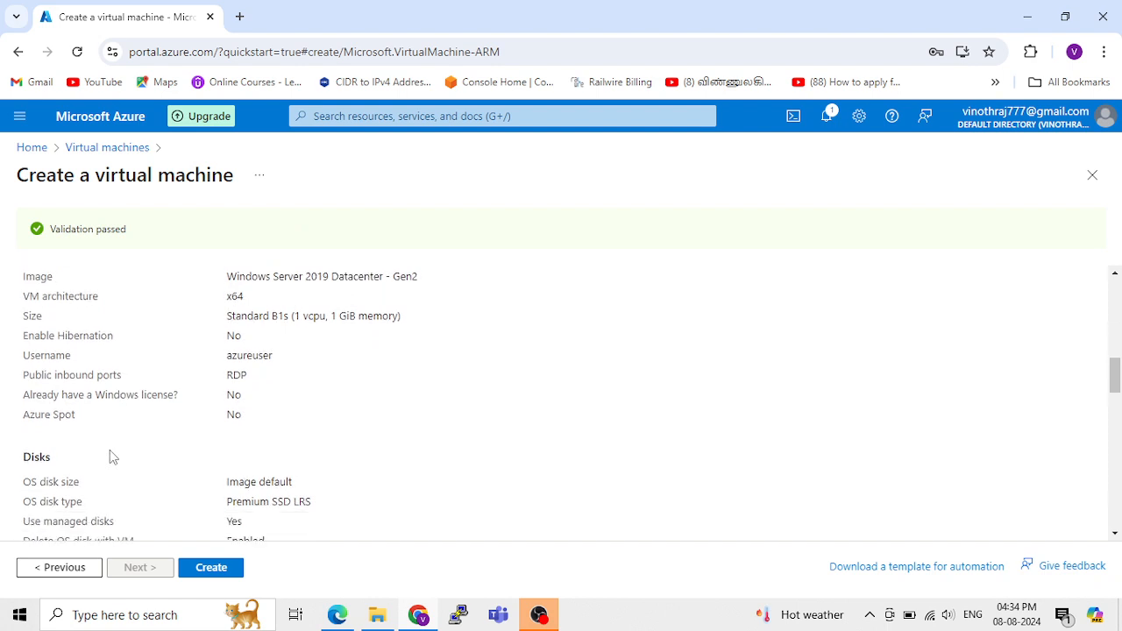
pyautogui.scroll(-1, 111, 456)
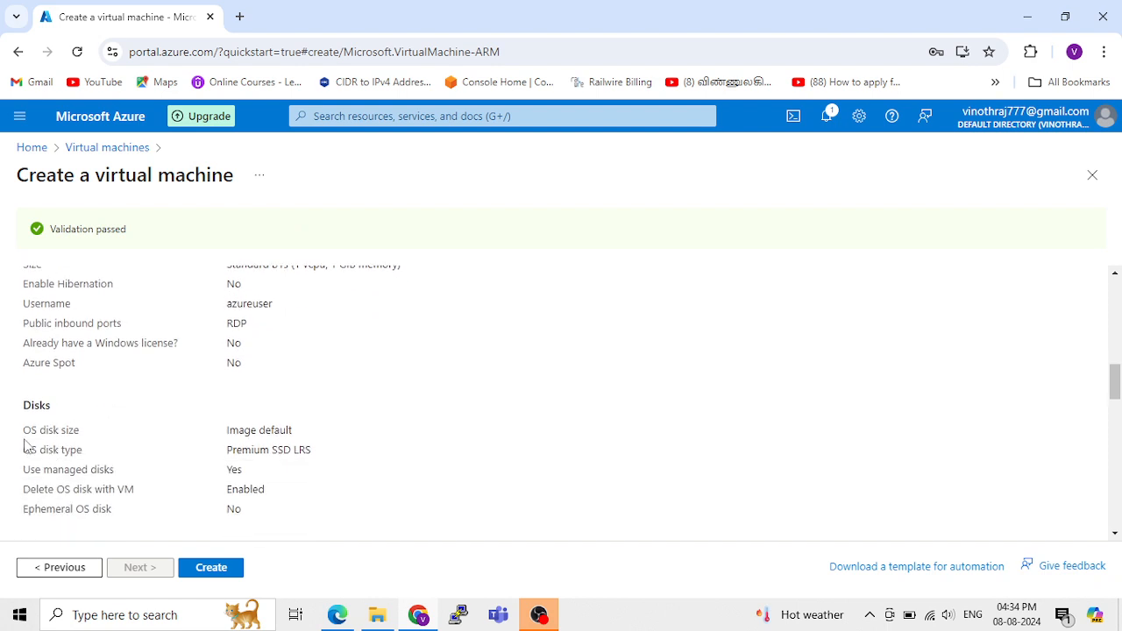
pyautogui.scroll(-1, 86, 478)
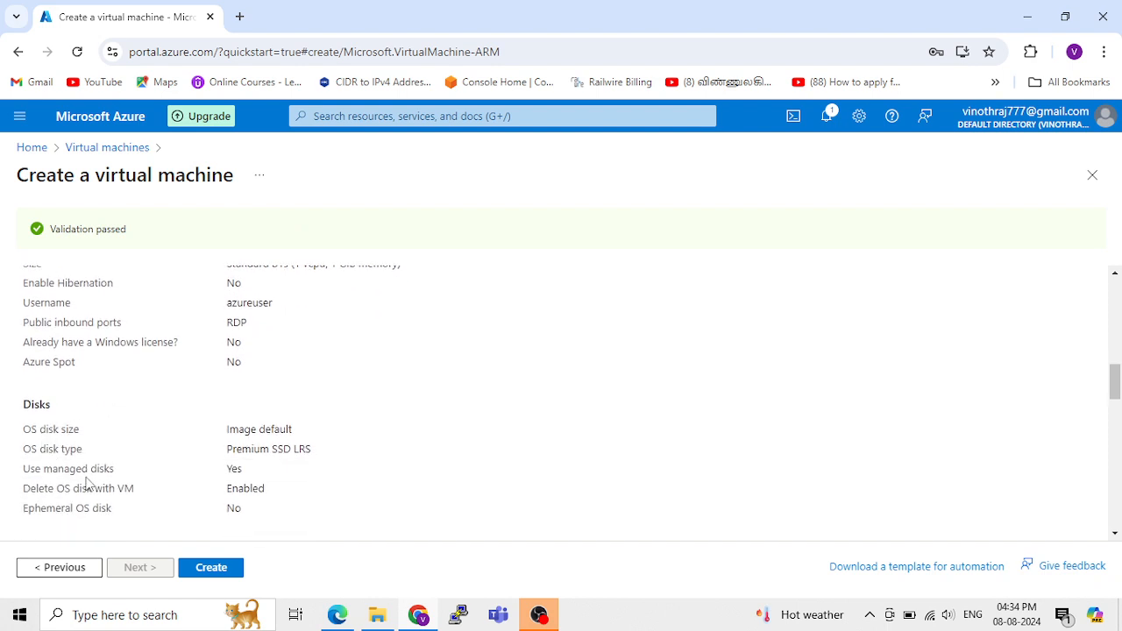
pyautogui.scroll(-1, 87, 483)
pyautogui.scroll(-2, 80, 463)
pyautogui.scroll(-4, 46, 454)
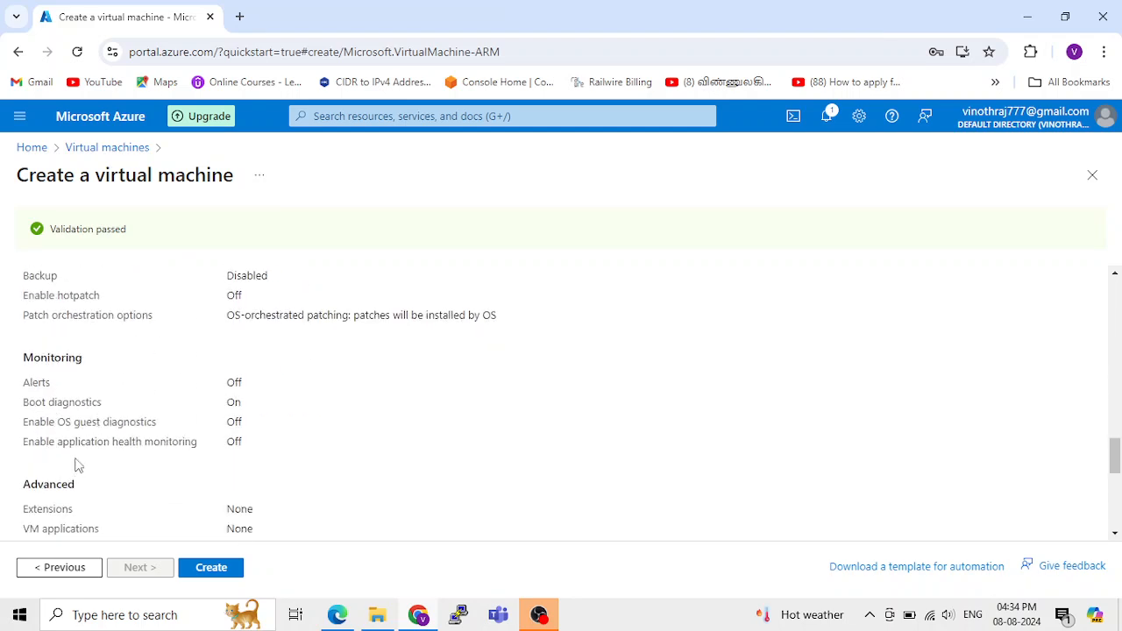
pyautogui.scroll(-5, 83, 449)
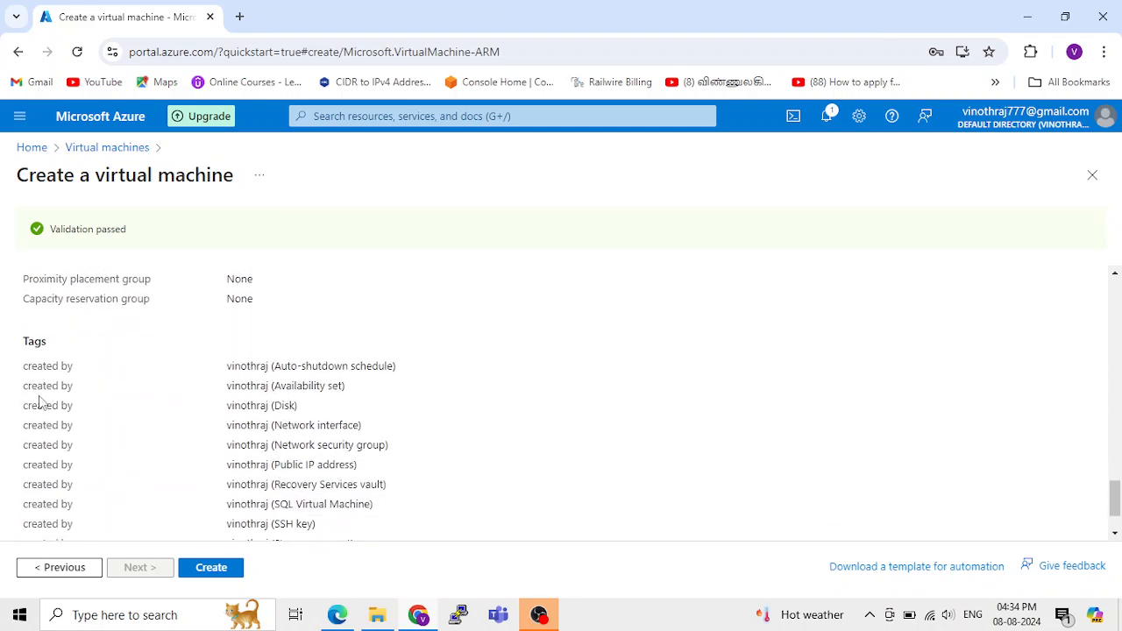
pyautogui.scroll(-2, 86, 412)
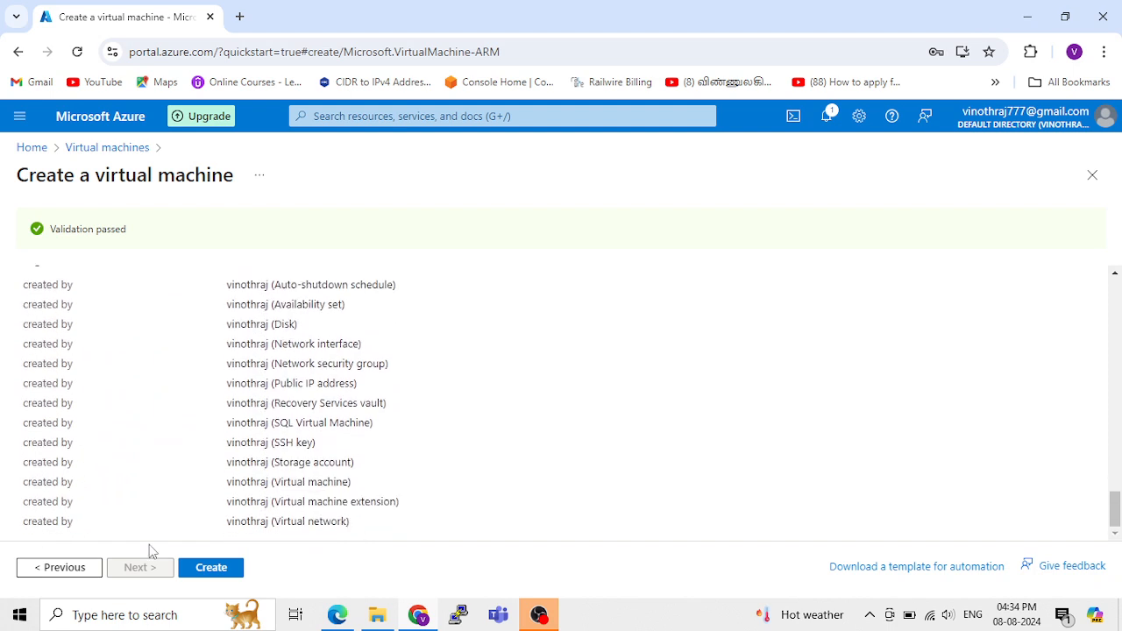
# Step: Create the virtual machine and open the deployed appvm1 resource once the deployment finishes
pyautogui.click(211, 568)
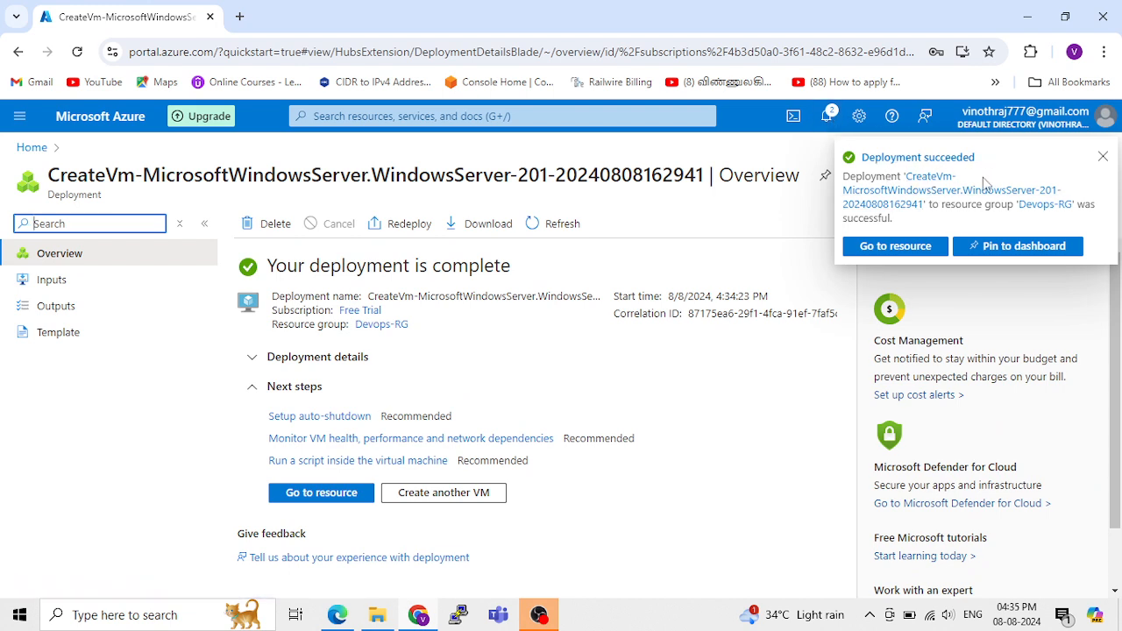
pyautogui.click(892, 247)
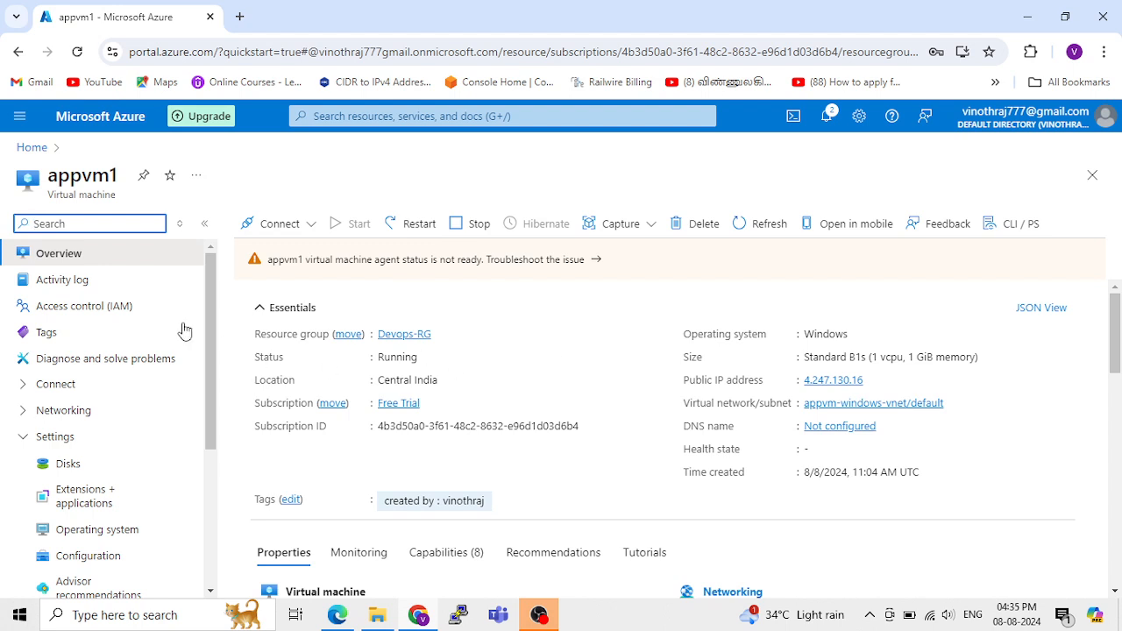
# Step: Look through appvm1's activity log, access control and tags pages, and examine the essentials and properties in its overview
pyautogui.click(62, 281)
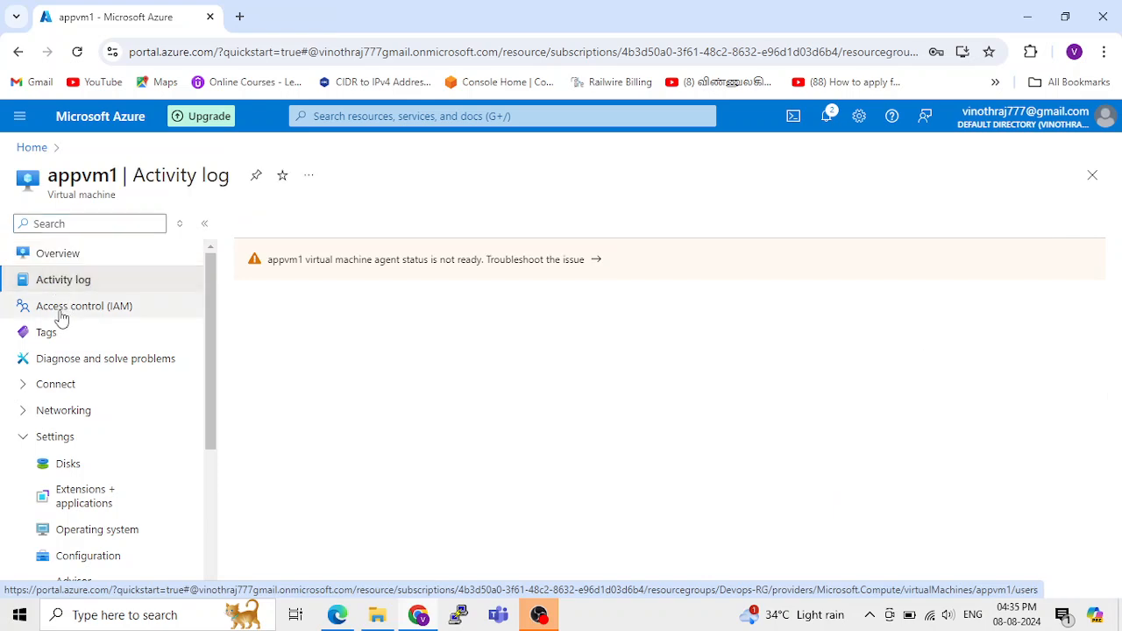
pyautogui.click(59, 316)
pyautogui.click(33, 333)
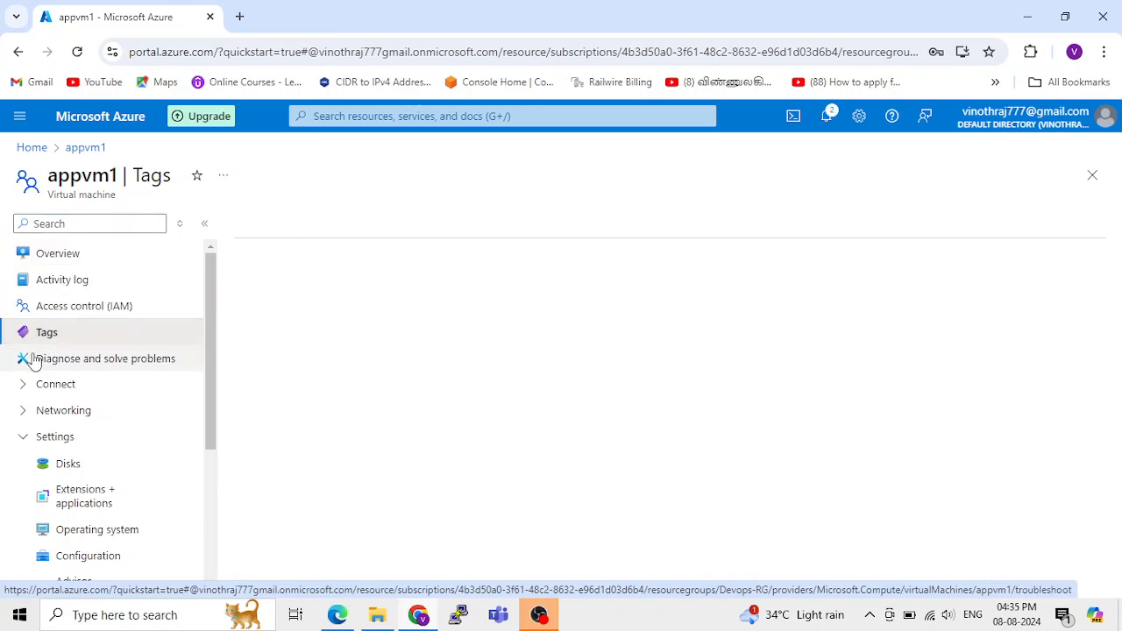
pyautogui.click(26, 256)
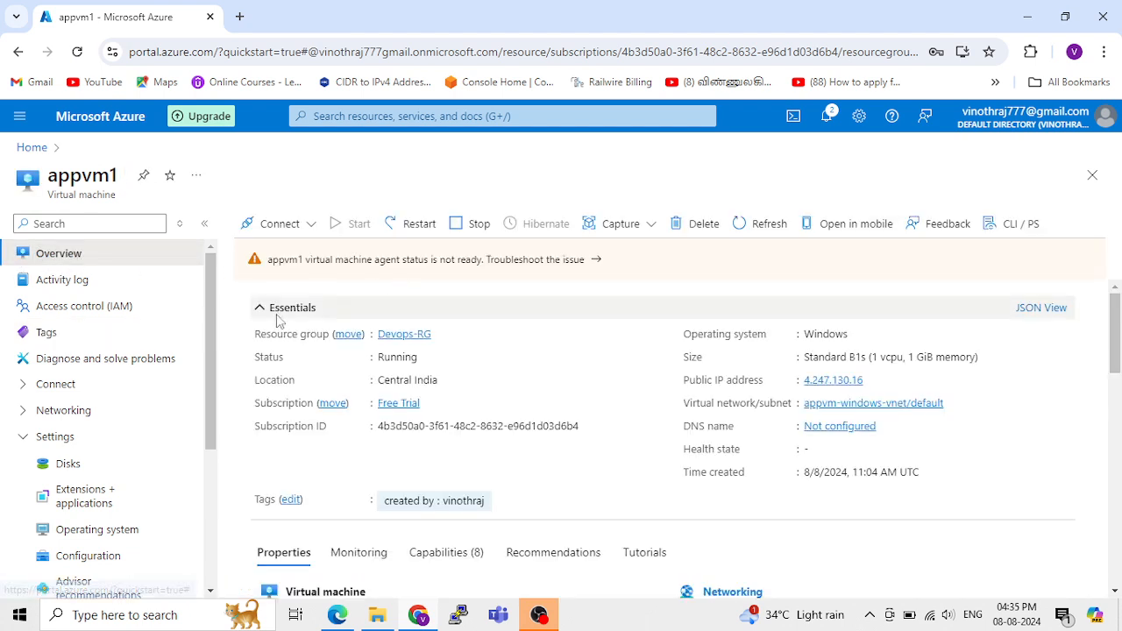
pyautogui.scroll(-5, 991, 337)
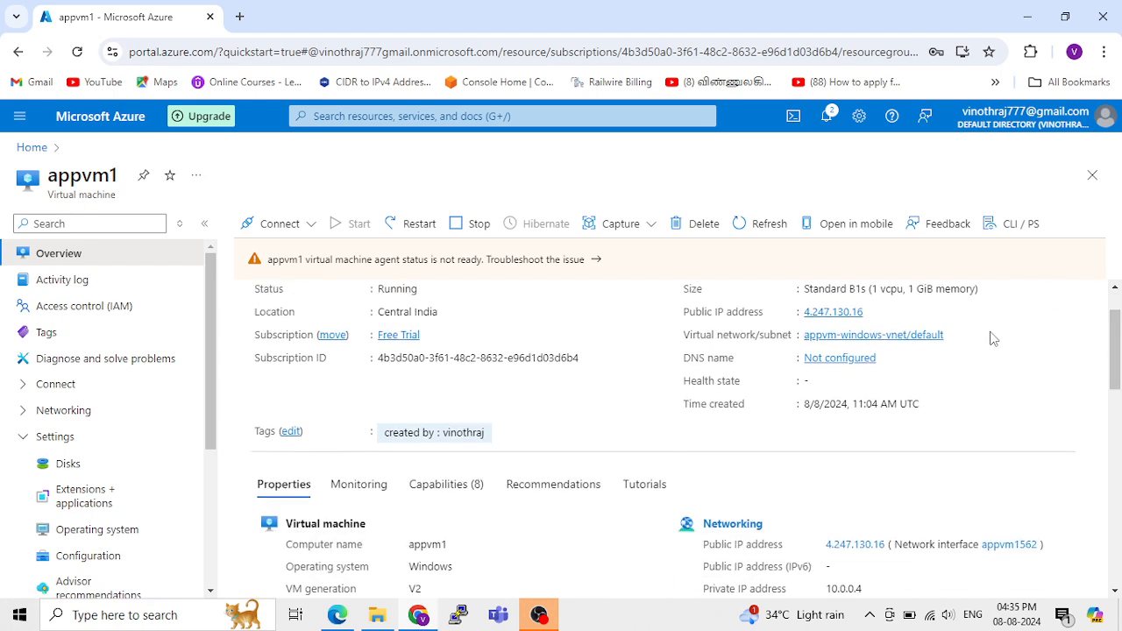
pyautogui.scroll(-5, 986, 360)
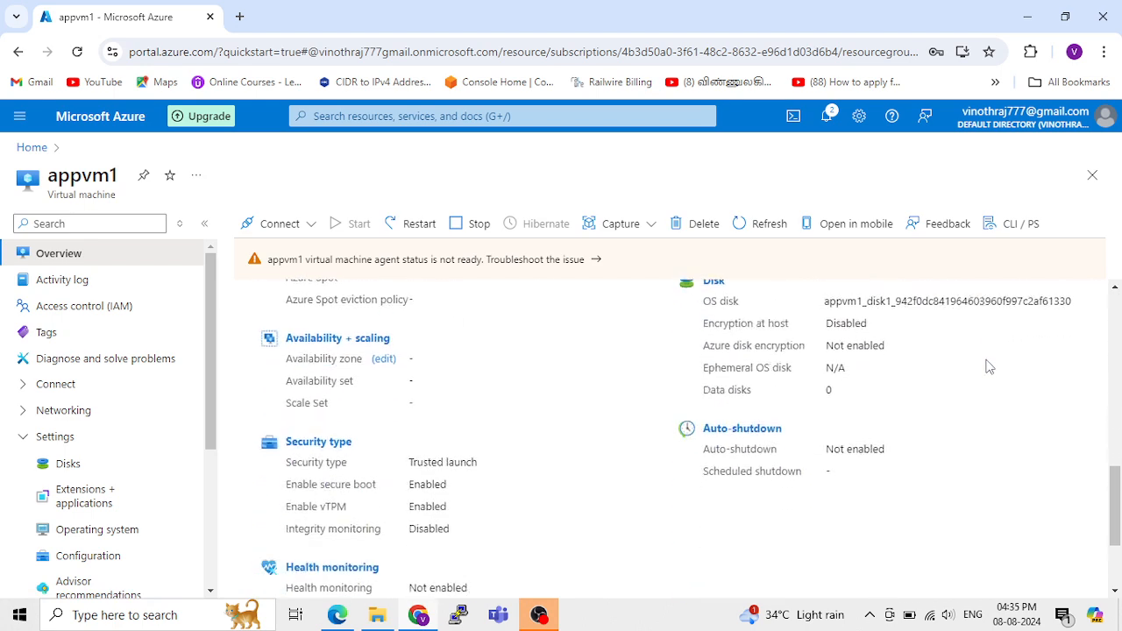
pyautogui.scroll(10, 473, 417)
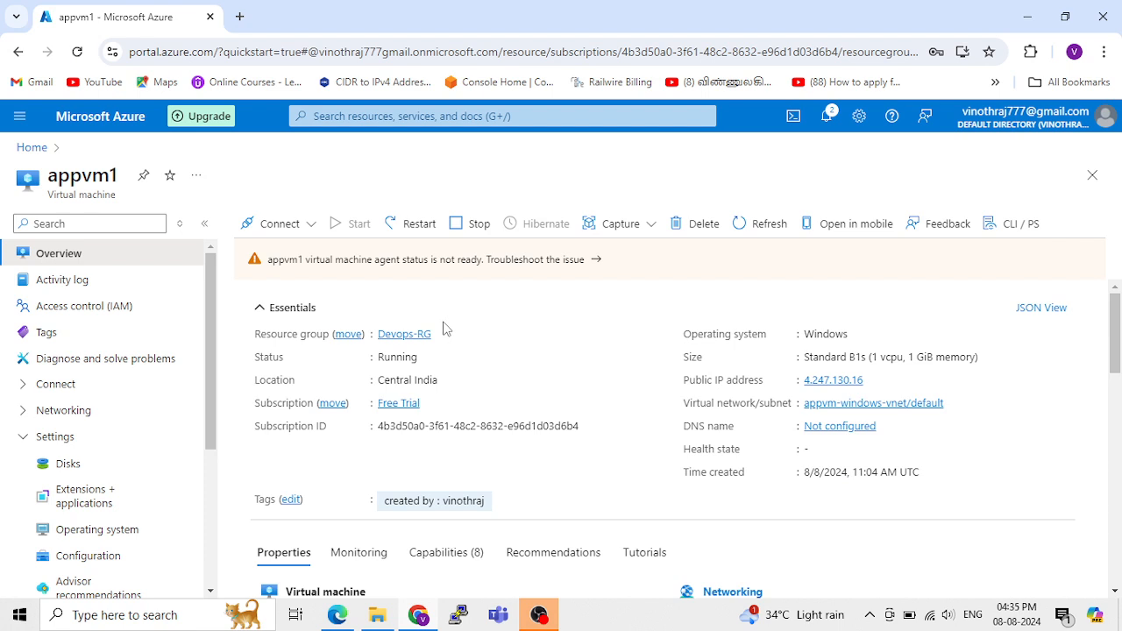
# Step: Open the connection options of appvm1 and download the RDP file for the native RDP connection
pyautogui.click(259, 230)
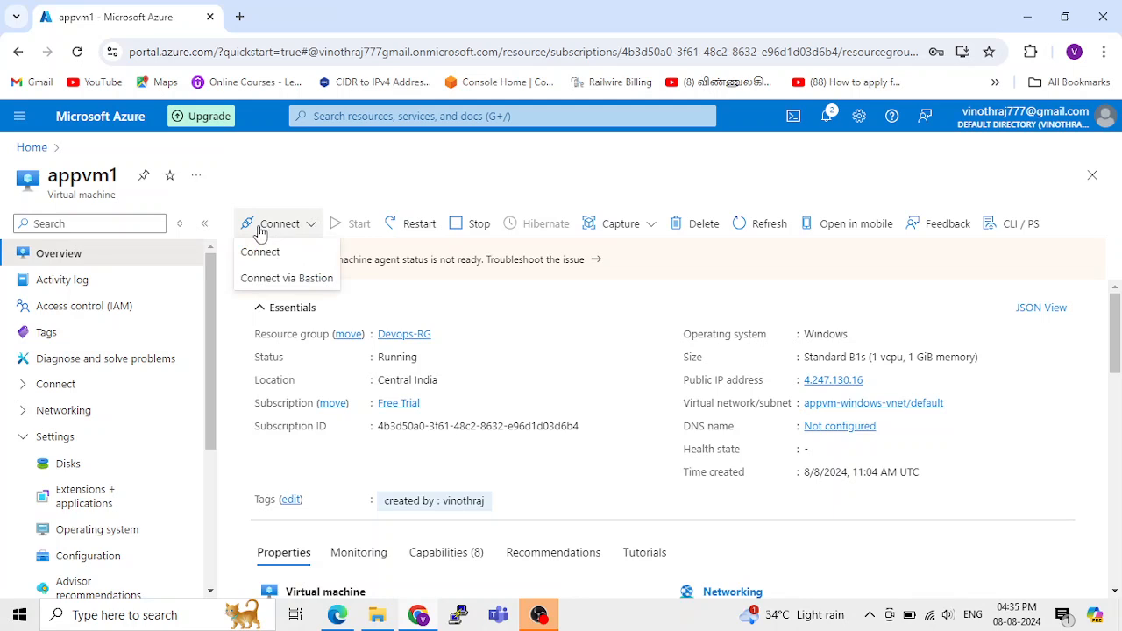
pyautogui.click(259, 253)
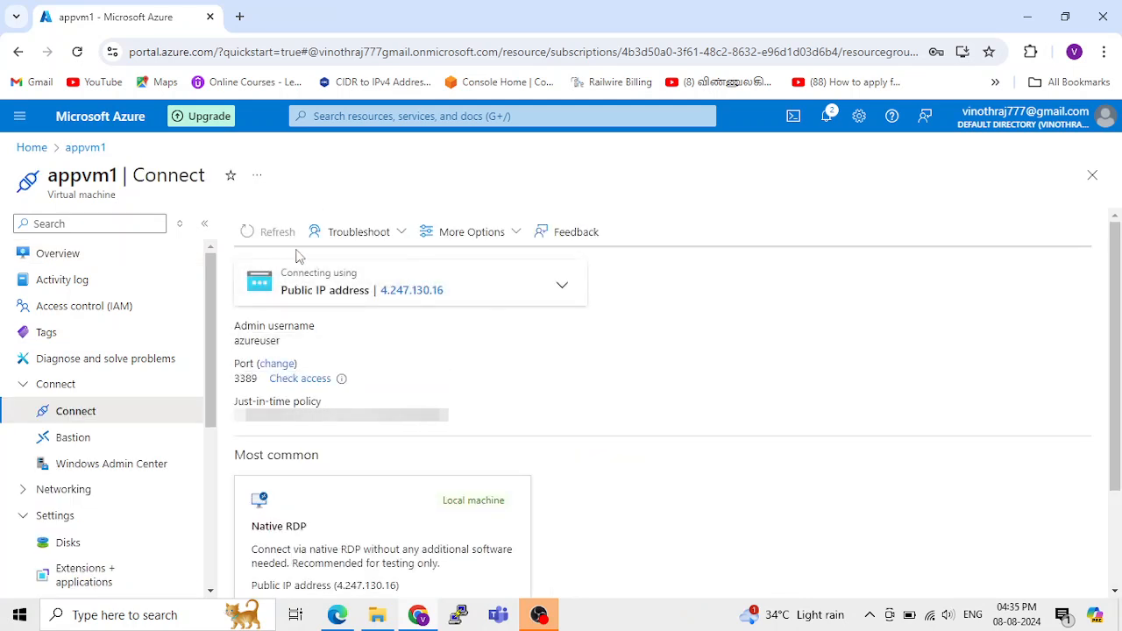
pyautogui.scroll(-1, 355, 368)
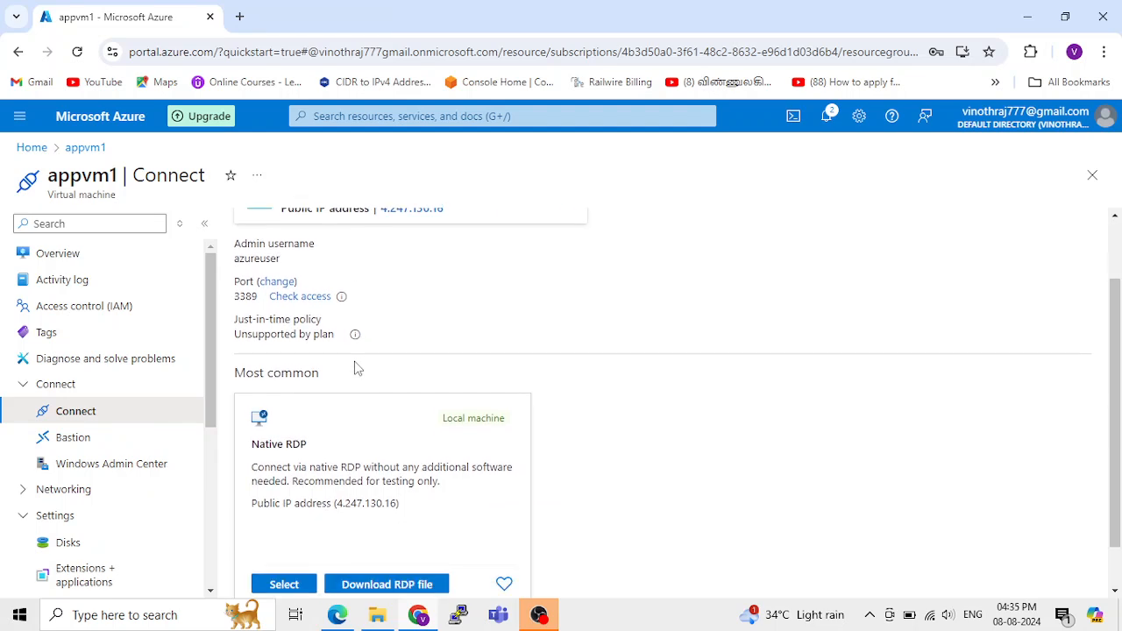
pyautogui.scroll(1, 355, 366)
pyautogui.moveTo(401, 303)
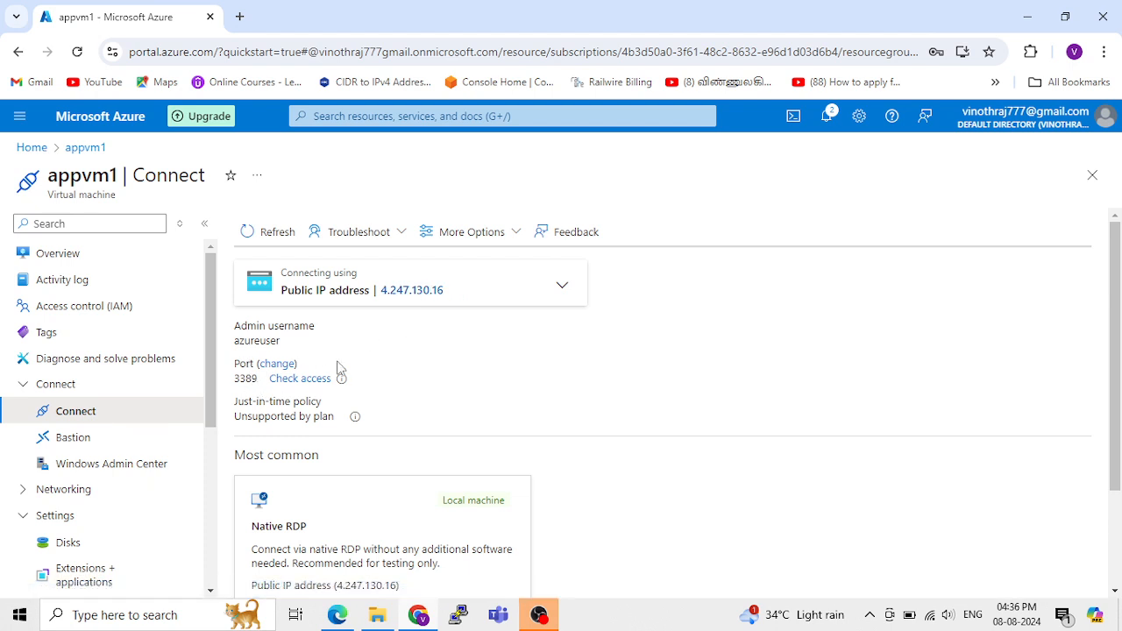
pyautogui.scroll(-1, 340, 366)
pyautogui.scroll(-1, 342, 366)
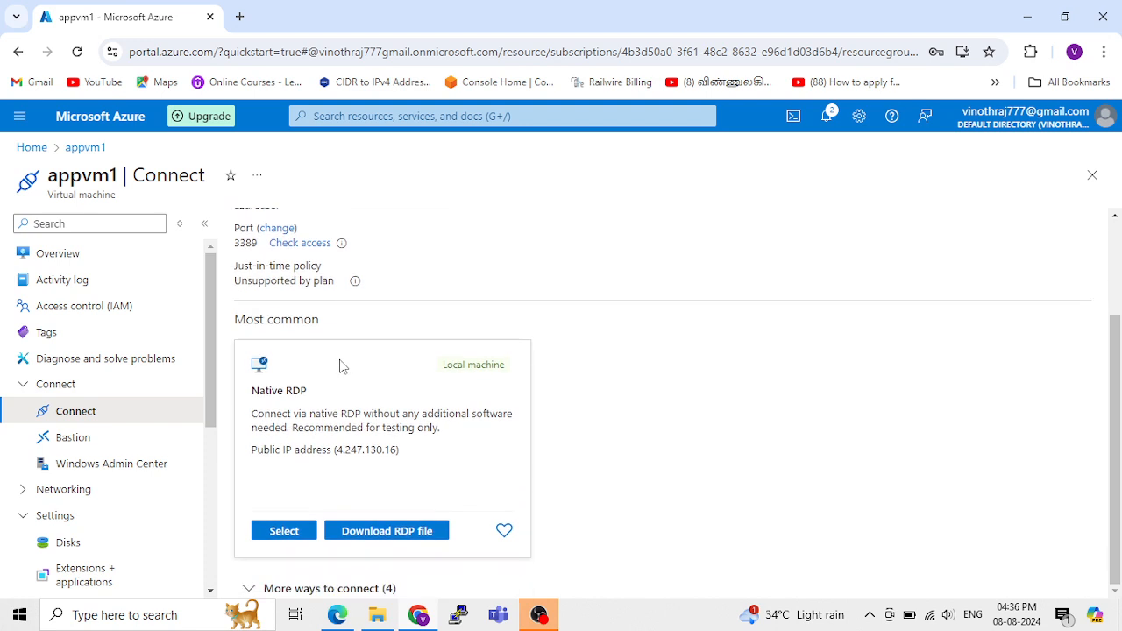
pyautogui.click(379, 543)
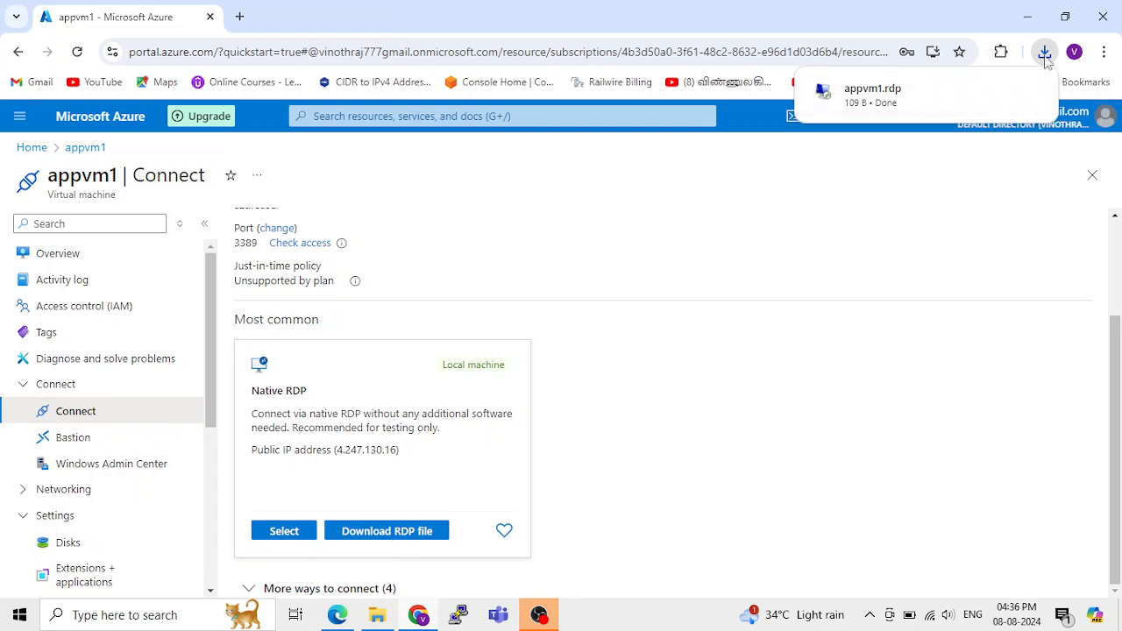
# Step: Open the downloaded appvm1 RDP file from the Downloads folder and connect with the administrator password, accepting the publisher and certificate warnings
pyautogui.click(1000, 95)
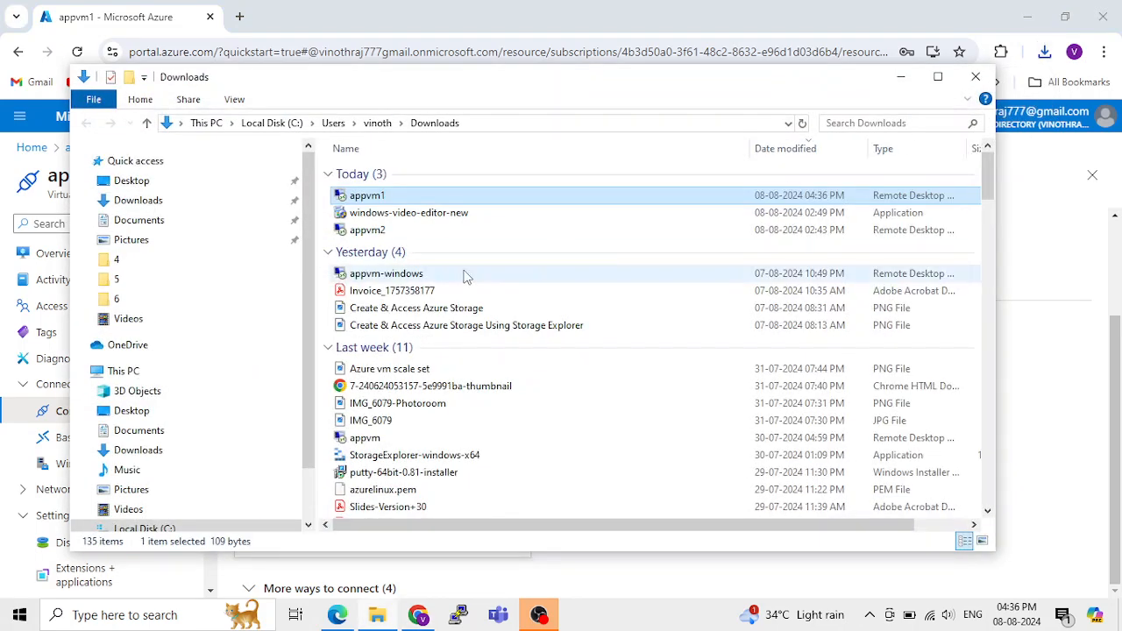
pyautogui.doubleClick(400, 198)
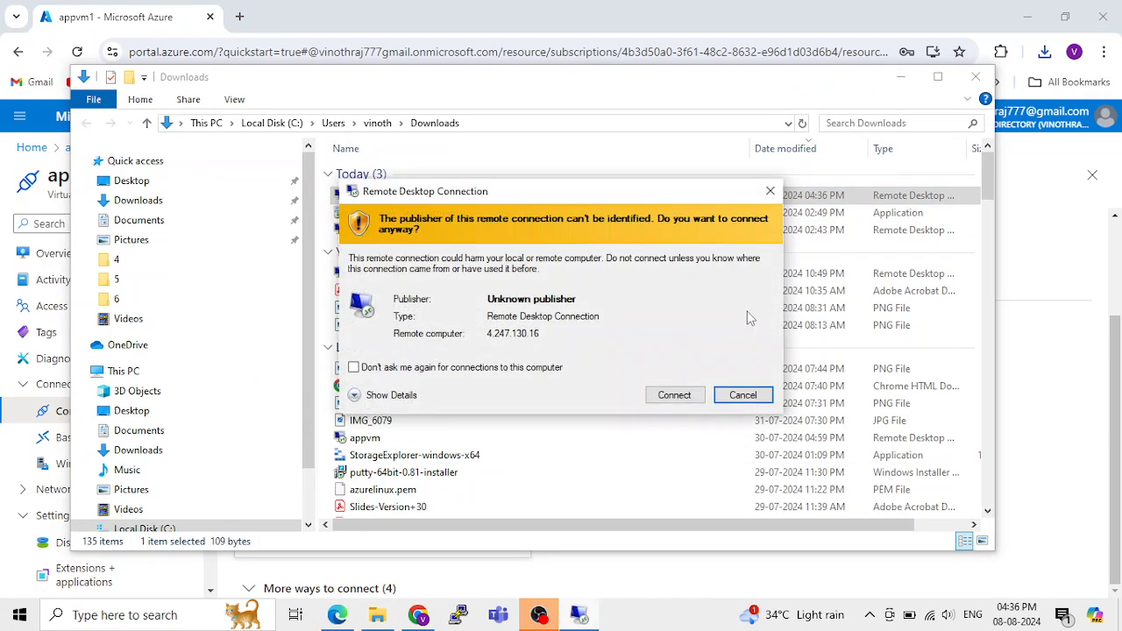
pyautogui.click(688, 396)
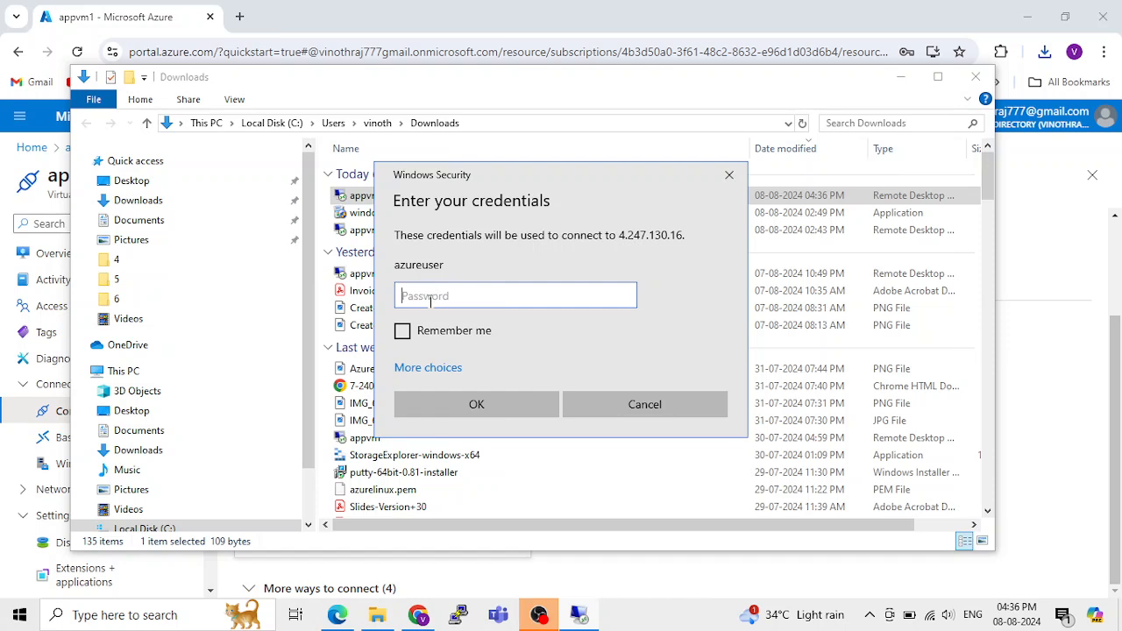
pyautogui.write('•••••••••••••')
pyautogui.press('Return')
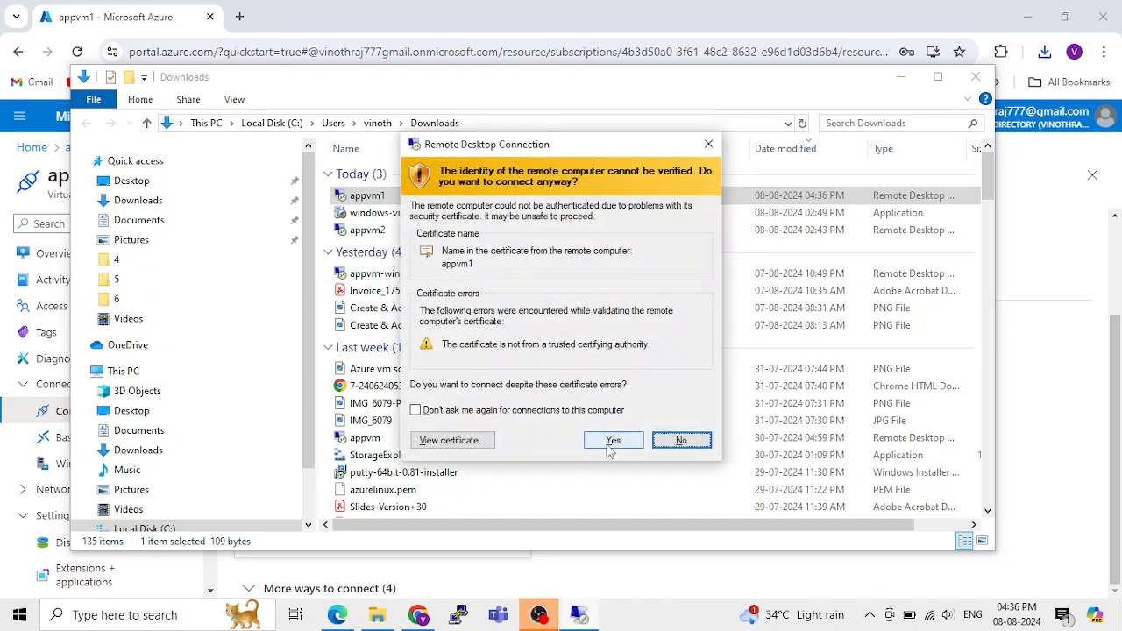
pyautogui.click(611, 443)
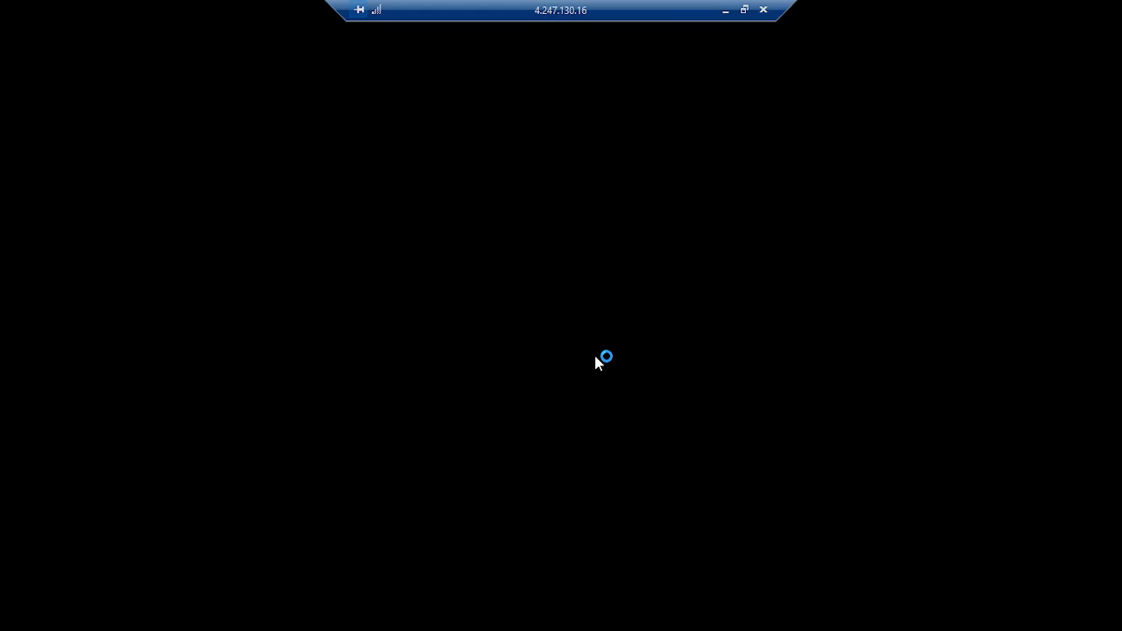
# Step: Switch the remote desktop session between full screen and a window moved toward the middle of the desktop, leaving it windowed
pyautogui.click(744, 10)
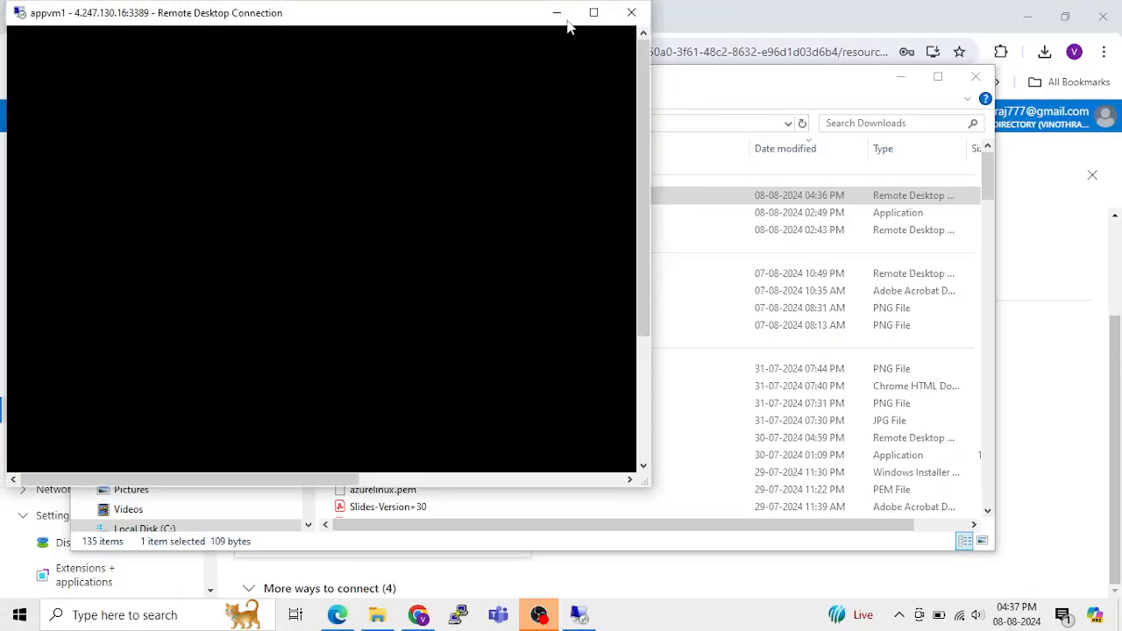
pyautogui.moveTo(485, 15); pyautogui.dragTo(660, 95)
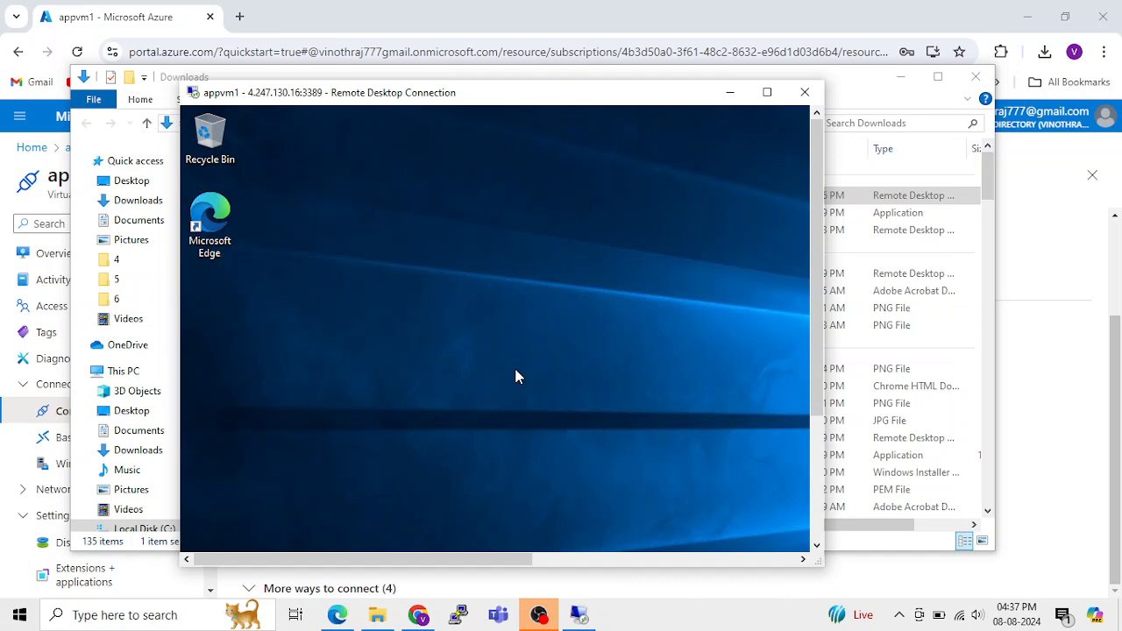
pyautogui.click(767, 92)
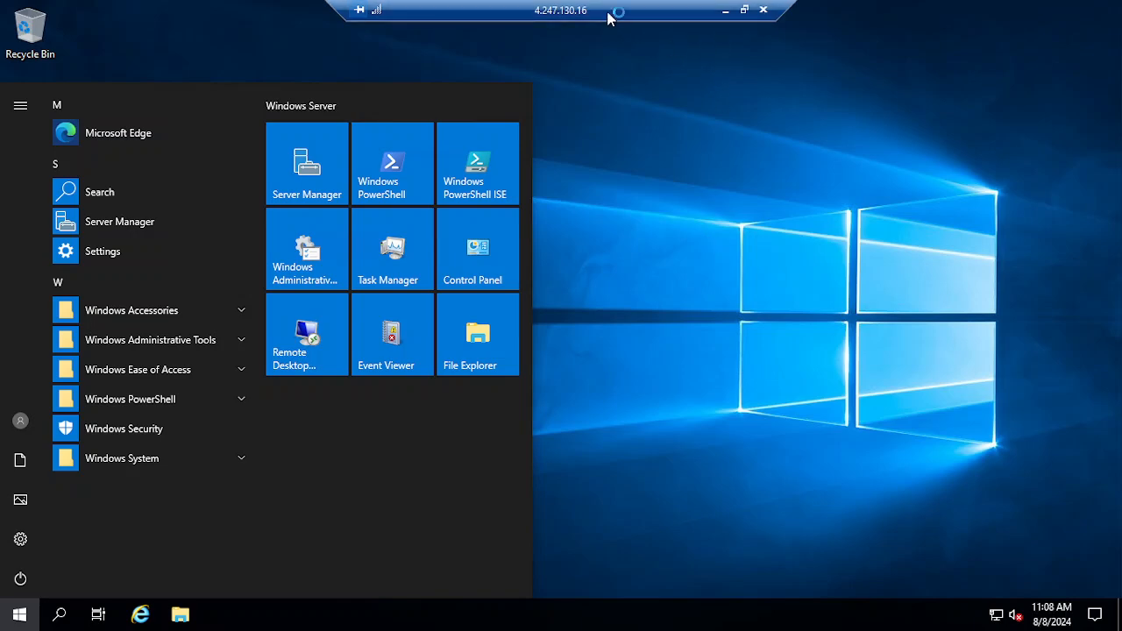
pyautogui.click(745, 10)
pyautogui.click(773, 88)
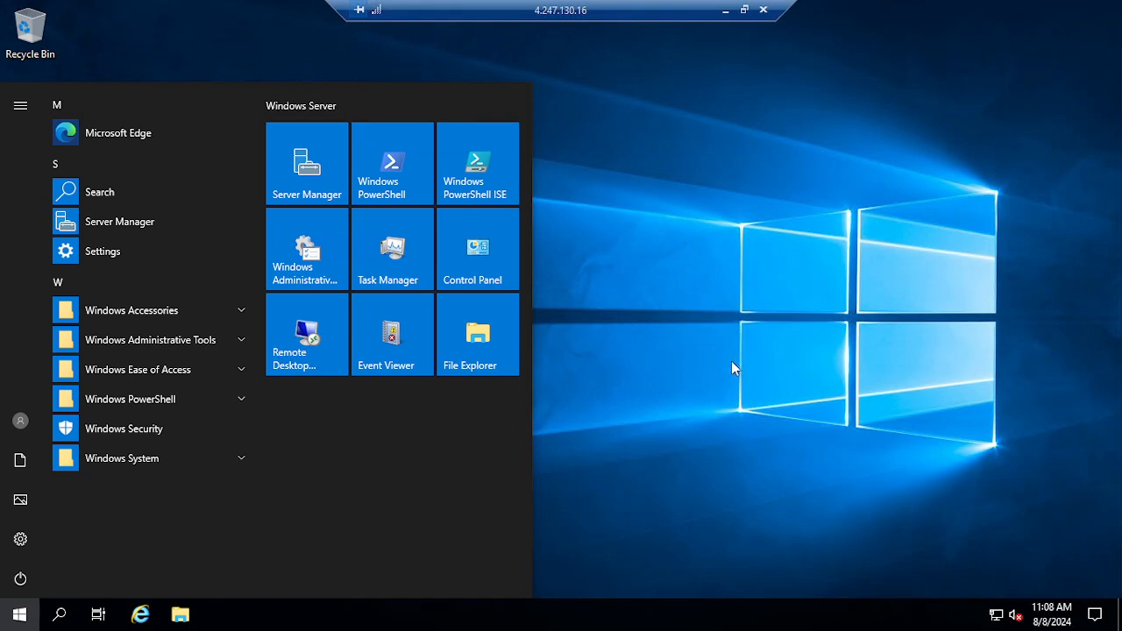
pyautogui.click(746, 12)
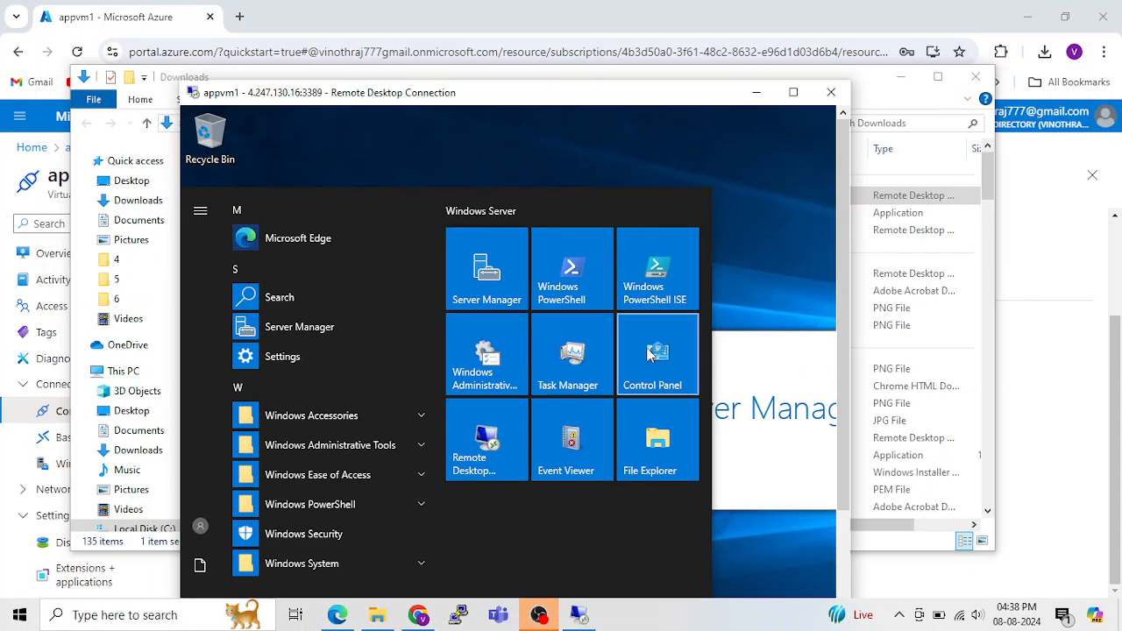